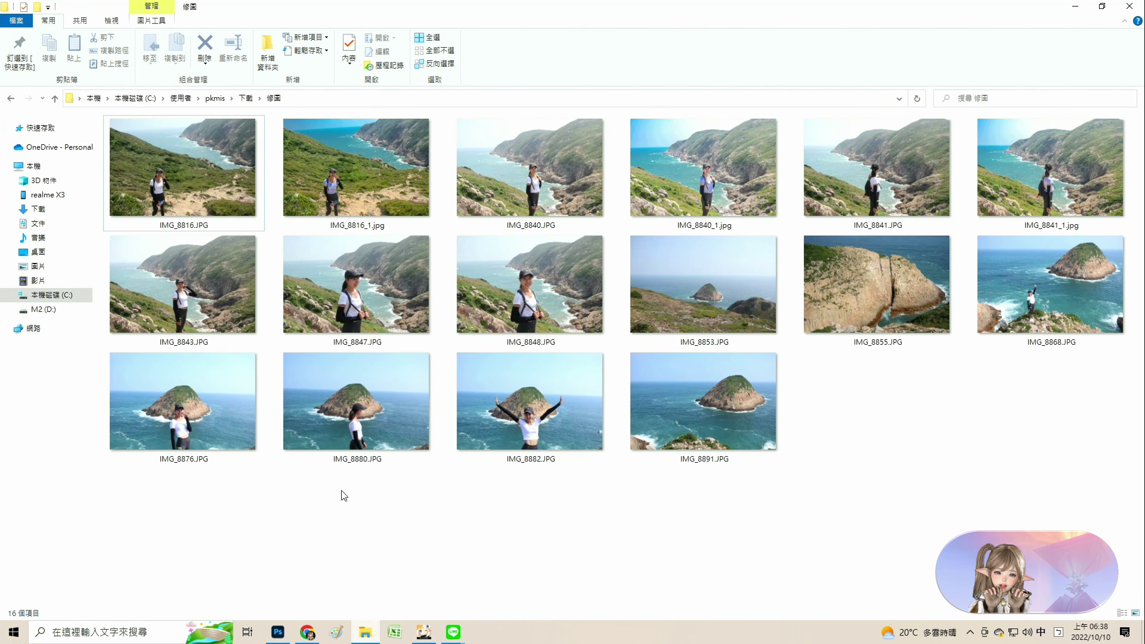
Drag IMG_8882.JPG from the hiking photo folder onto Photoshop to open it in Camera Raw.
click(278, 633)
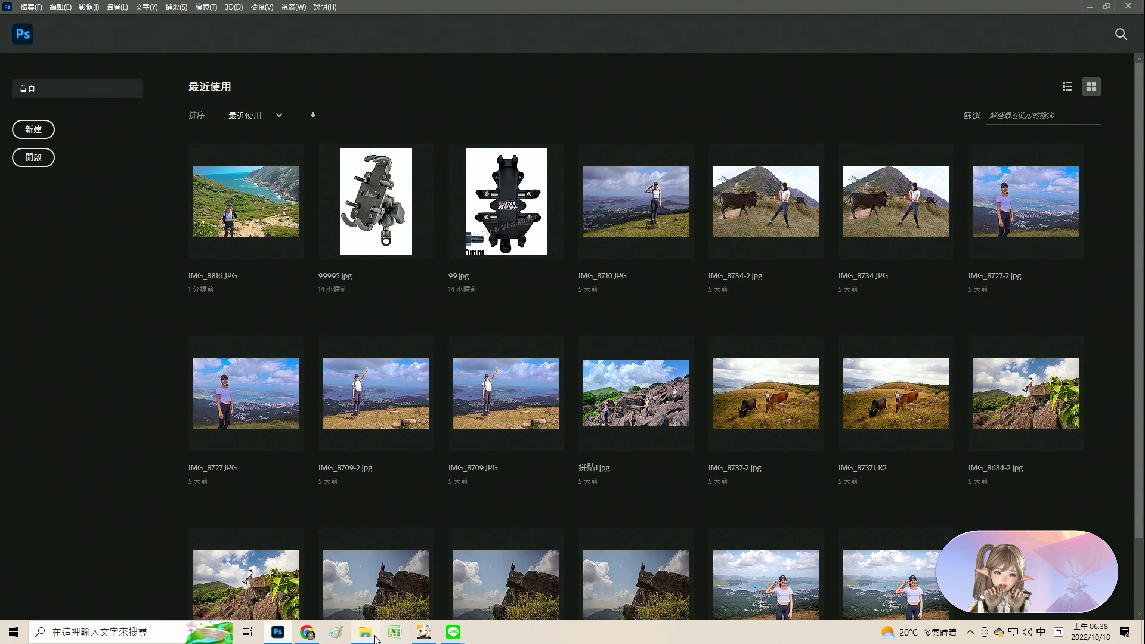
click(374, 634)
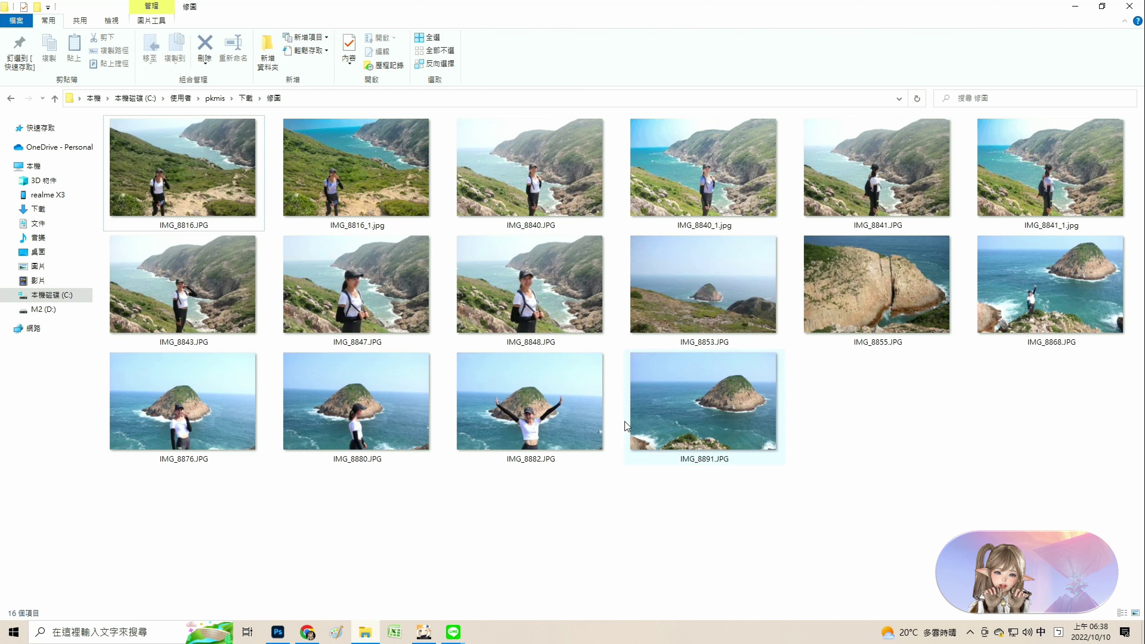
drag(522, 411, 171, 460)
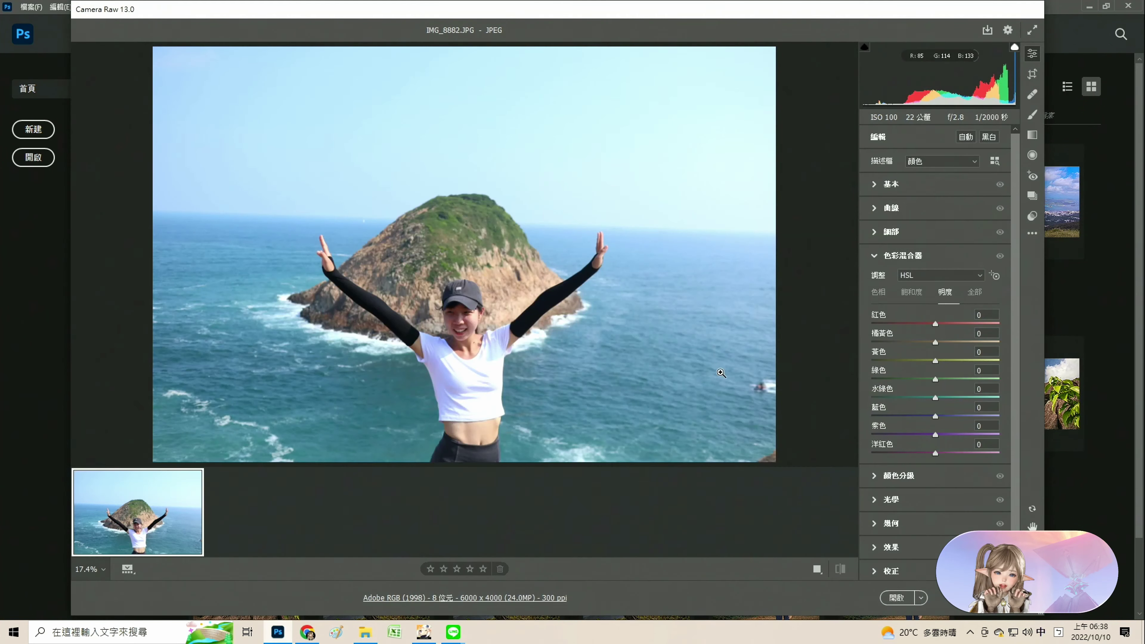
In Basic, set Highlights to -50, Shadows to +43 and Vibrance to +47 on IMG_8882.
click(366, 631)
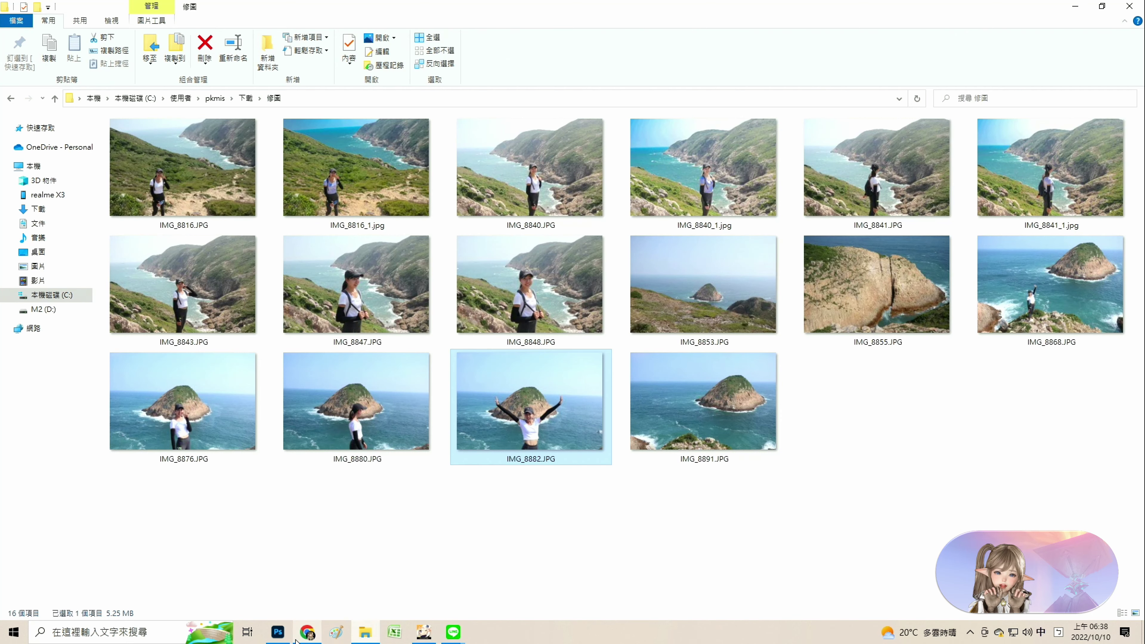
click(277, 631)
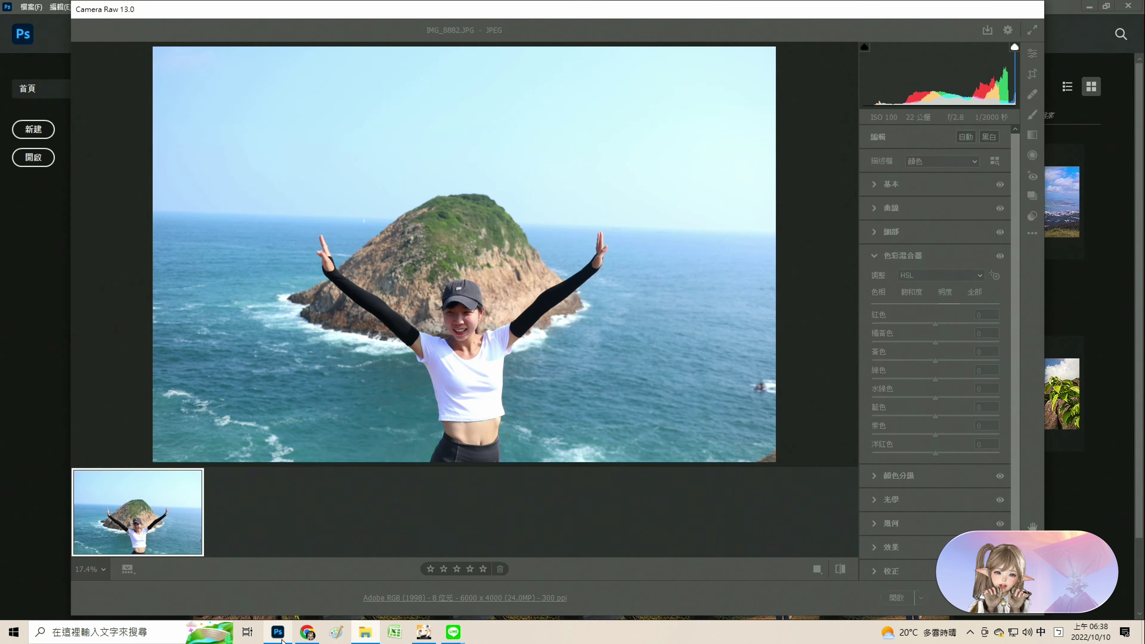
click(904, 191)
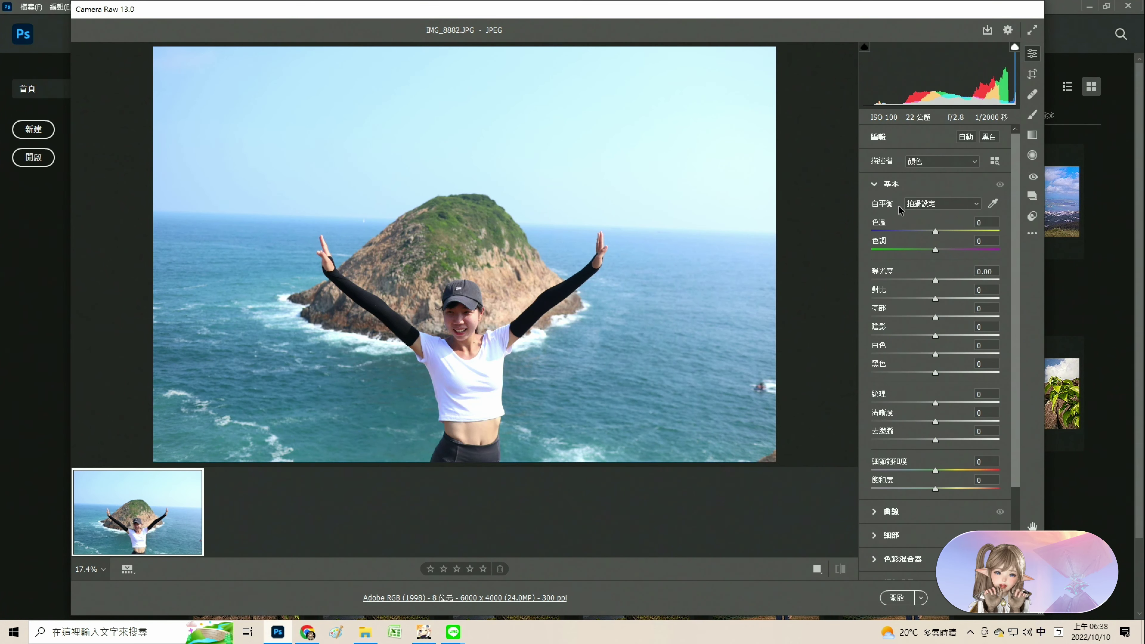
click(911, 317)
drag(911, 317, 963, 336)
click(960, 336)
click(965, 470)
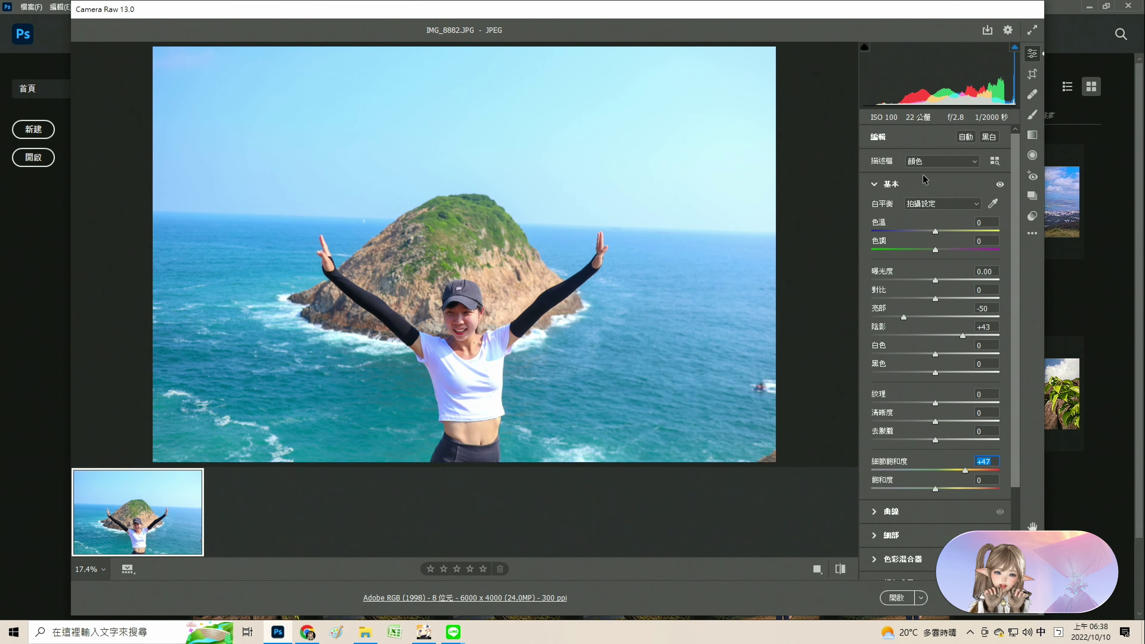
click(921, 559)
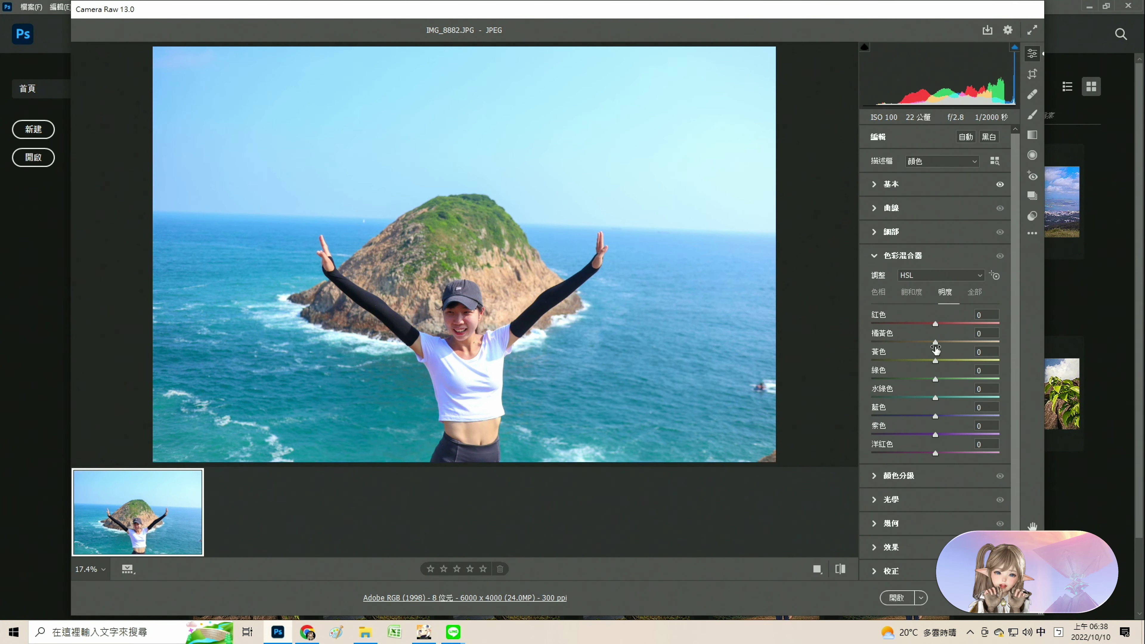
Set HSL luminance Orange +47, Aqua -36, Blue -9, and Basic Texture +25.
drag(935, 342, 965, 342)
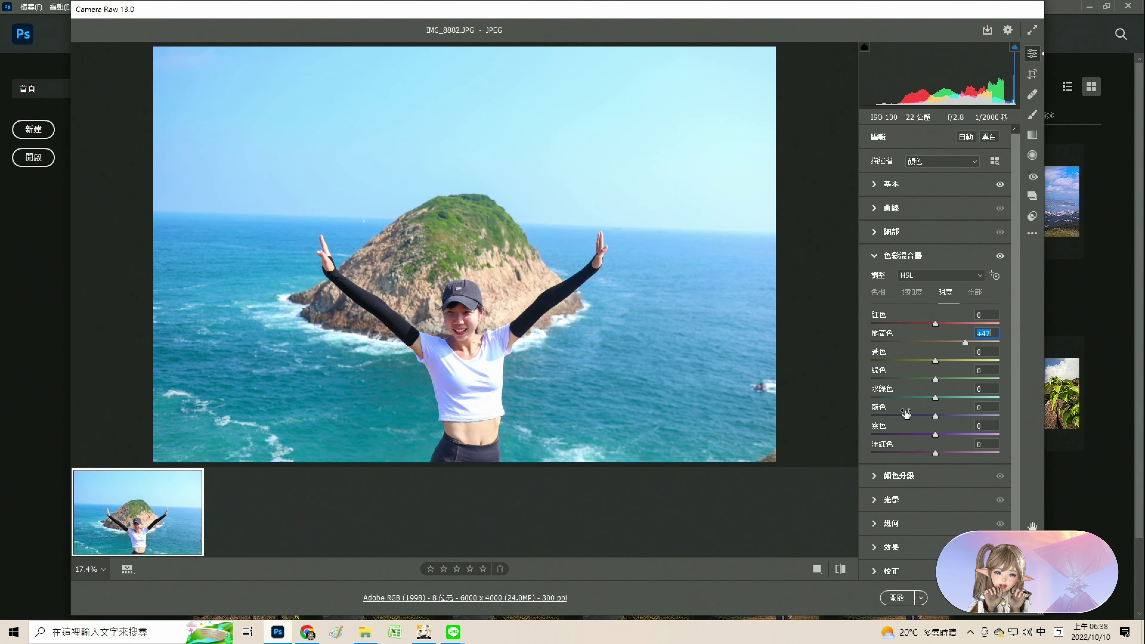
mouse_move(903, 415)
mouse_down()
mouse_move(926, 417)
mouse_move(912, 398)
mouse_move(924, 403)
mouse_up()
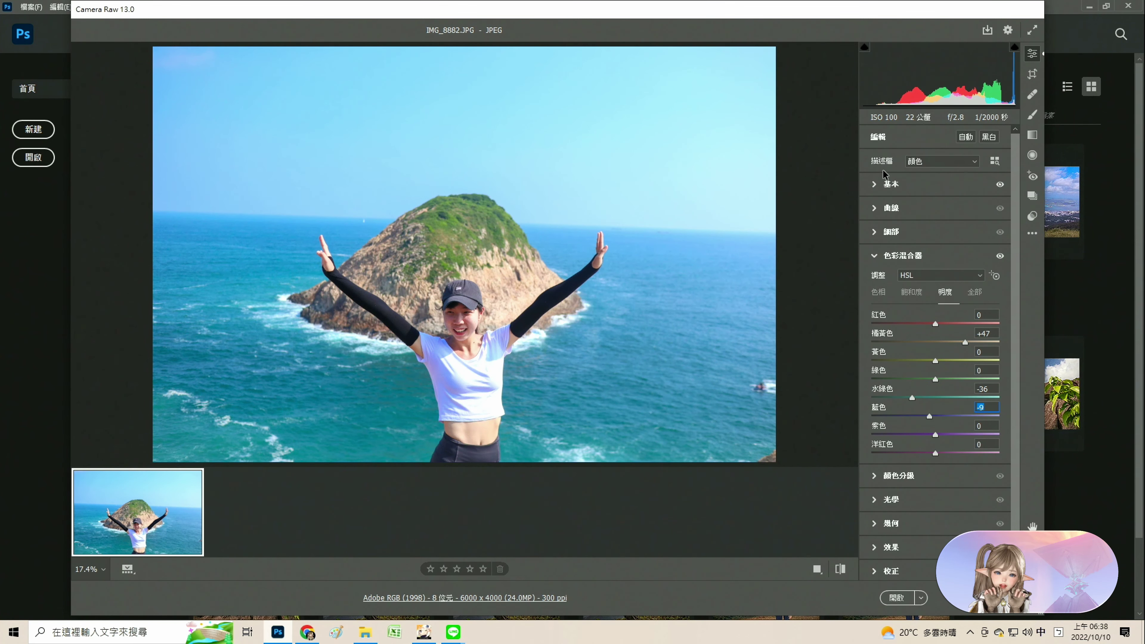
click(890, 184)
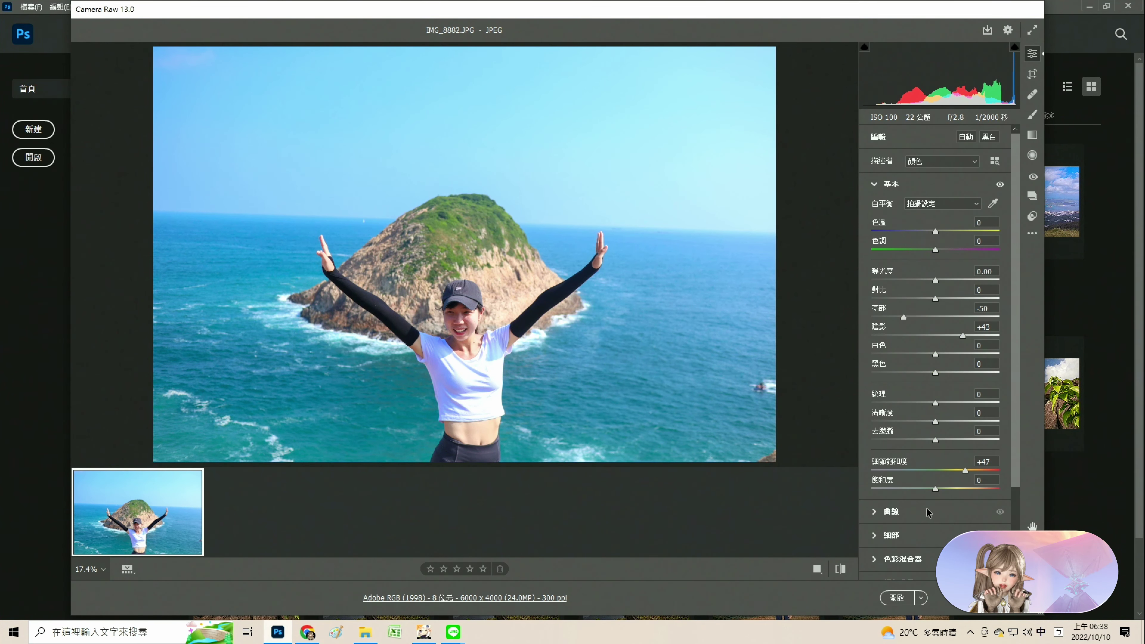
drag(942, 408, 955, 404)
Save the graded photo as the JPEG copy IMG_8882_1.jpg and confirm it in the folder.
right_click(694, 483)
mouse_move(787, 477)
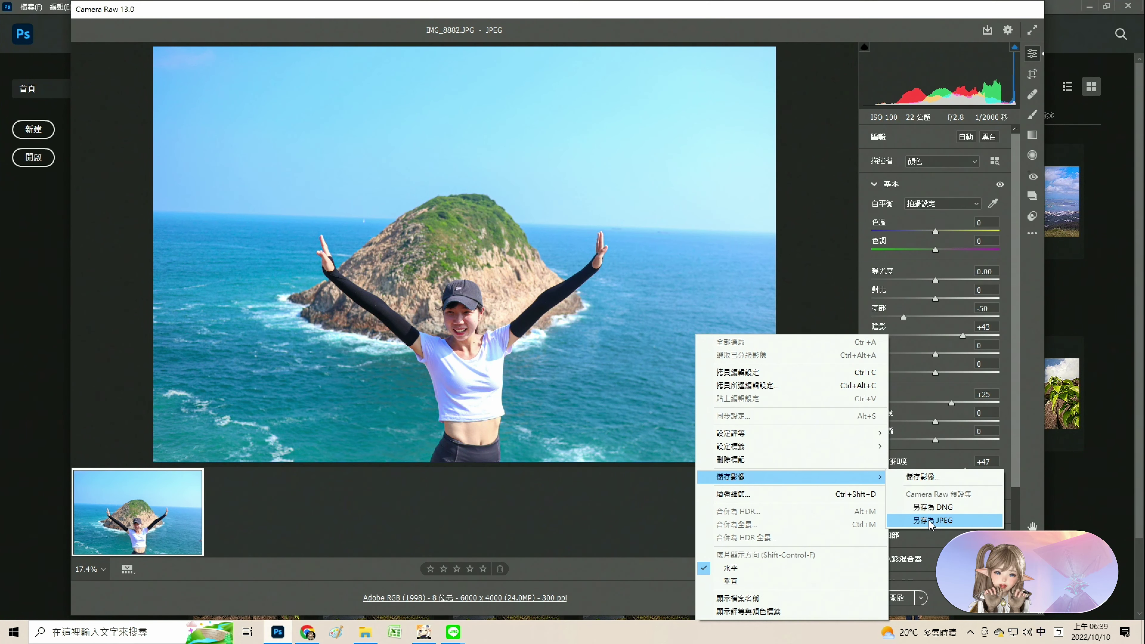
click(929, 521)
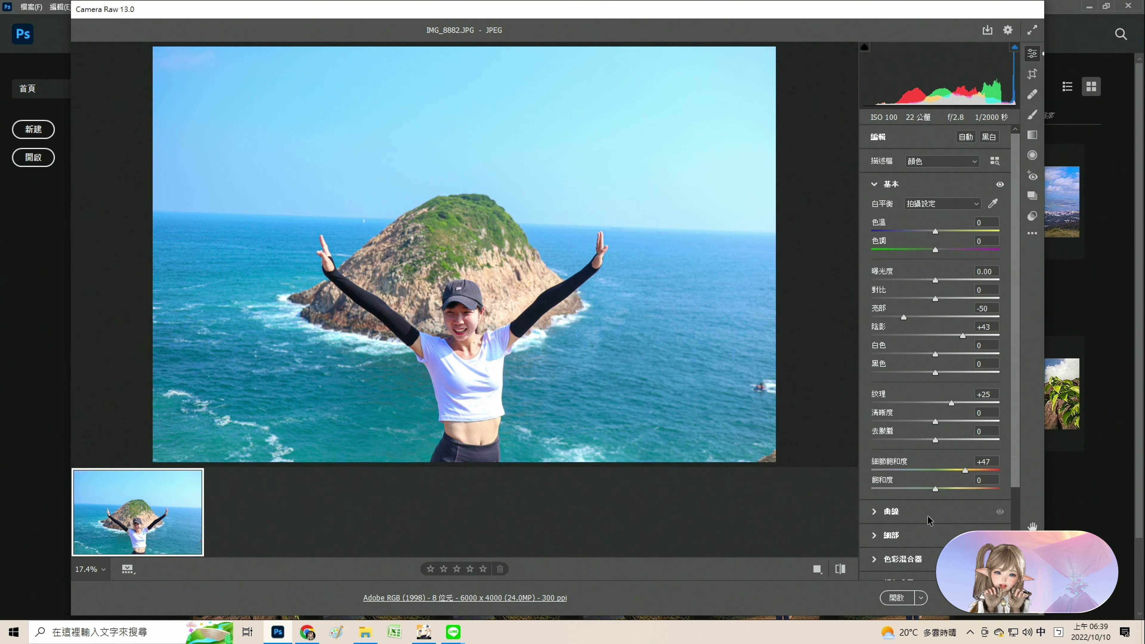
click(365, 632)
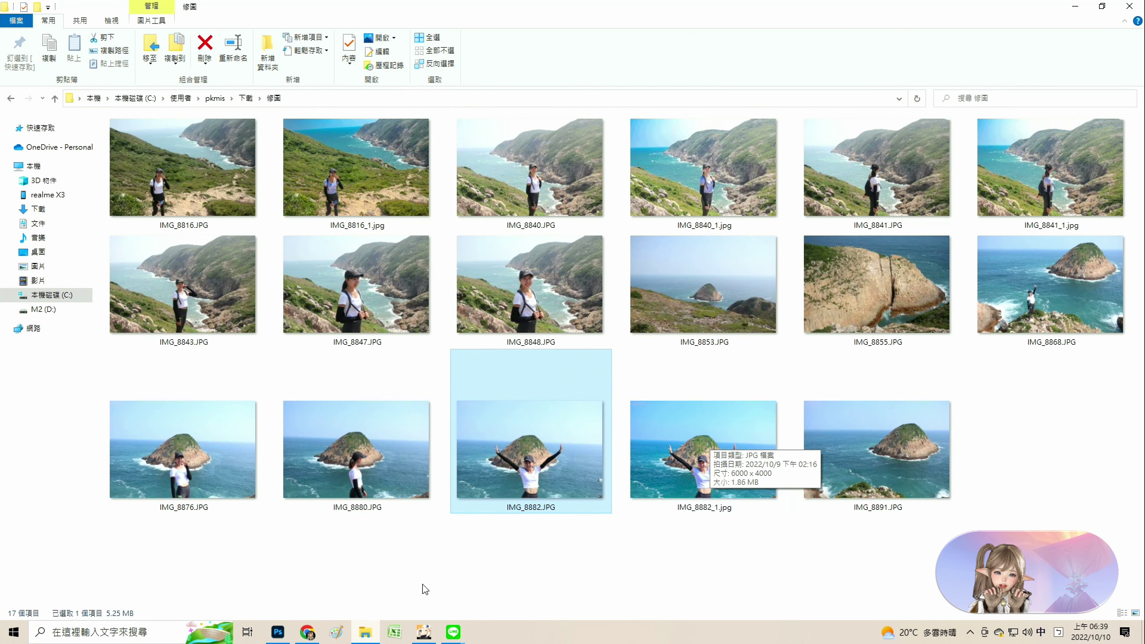
Drag IMG_8880.JPG from the photo folder onto Photoshop to open it in Camera Raw.
click(427, 635)
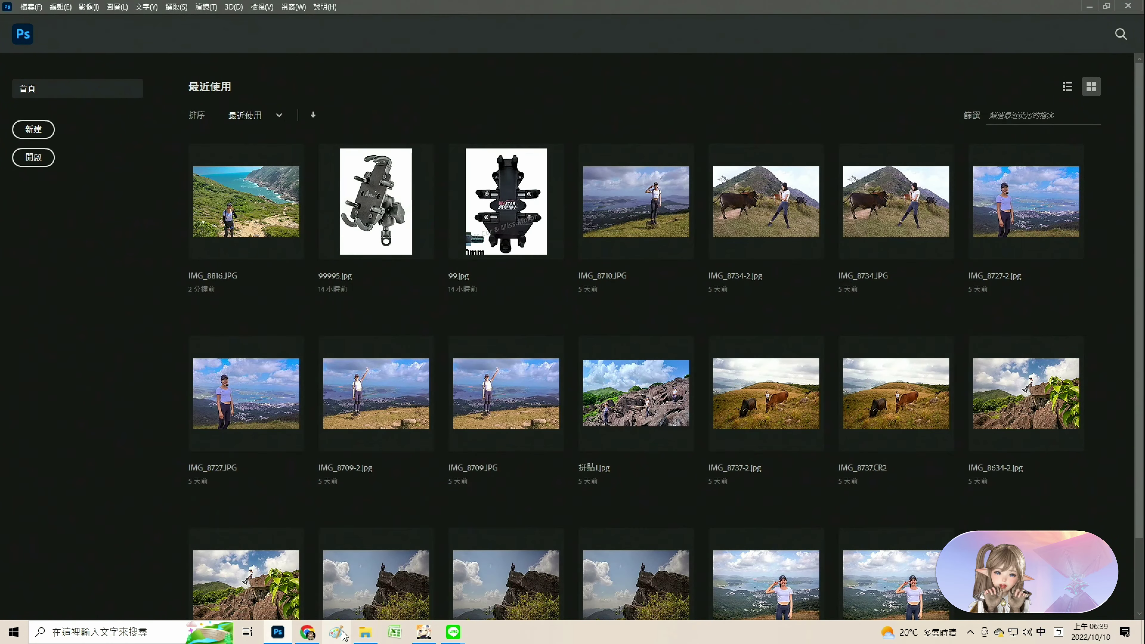
click(365, 632)
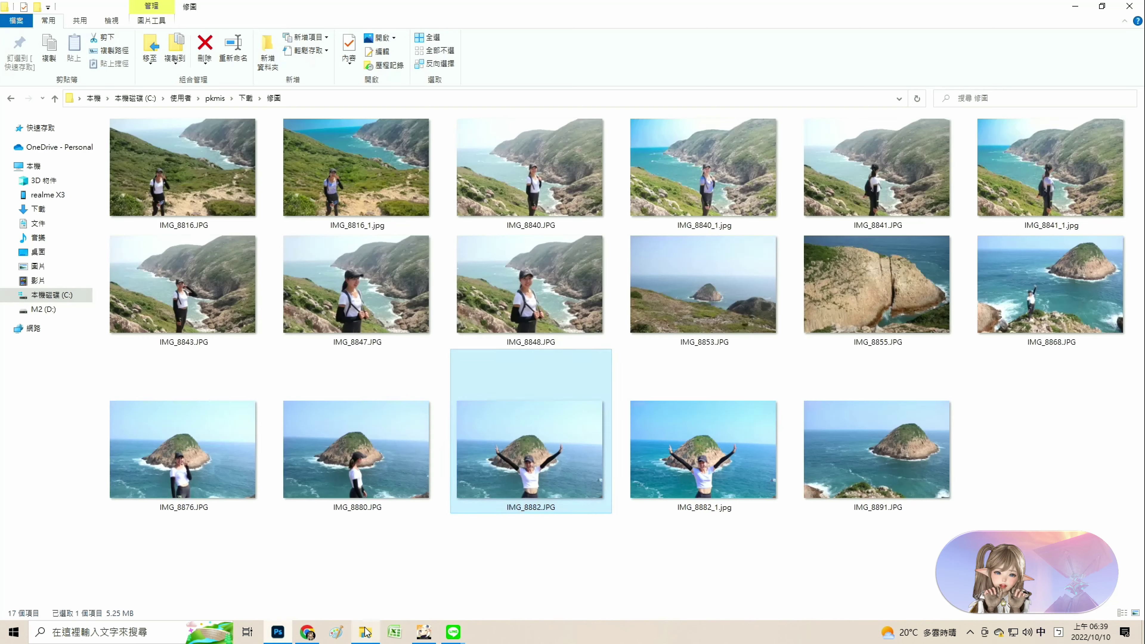
drag(350, 479, 201, 359)
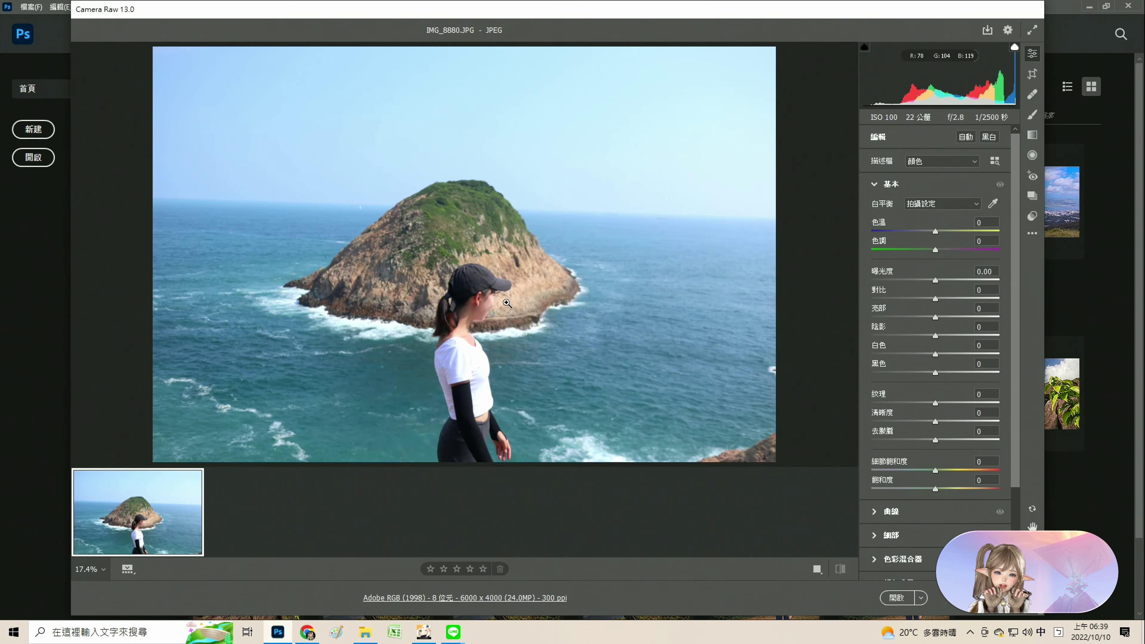
Apply the previous settings to IMG_8880, then set luminance Aqua -6, Blue -19, Purple +11.
right_click(509, 311)
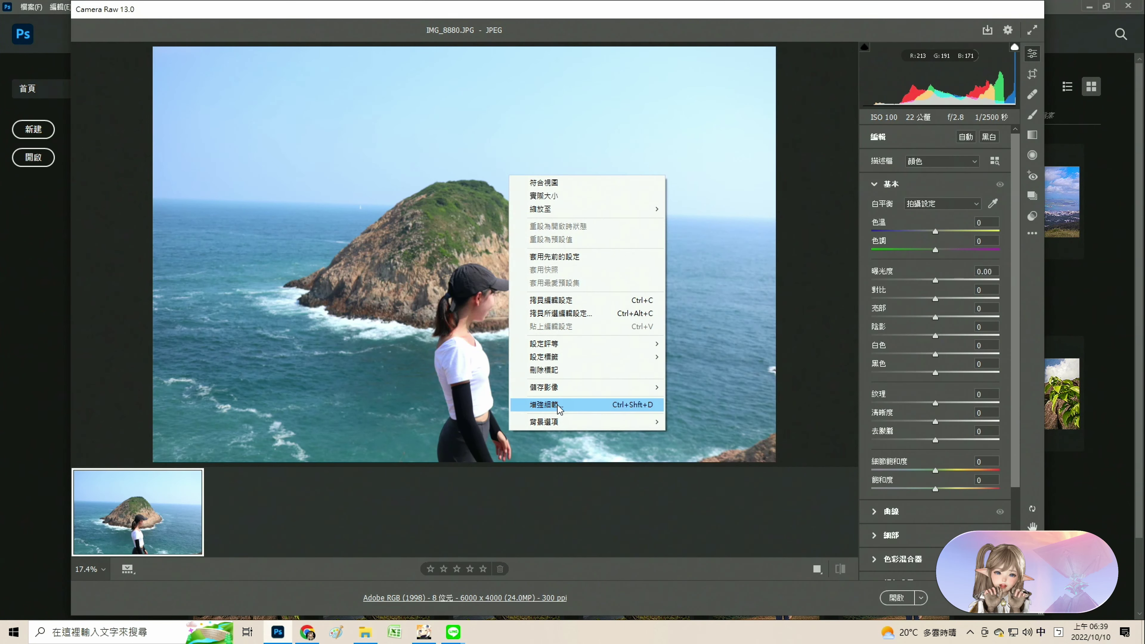
click(555, 257)
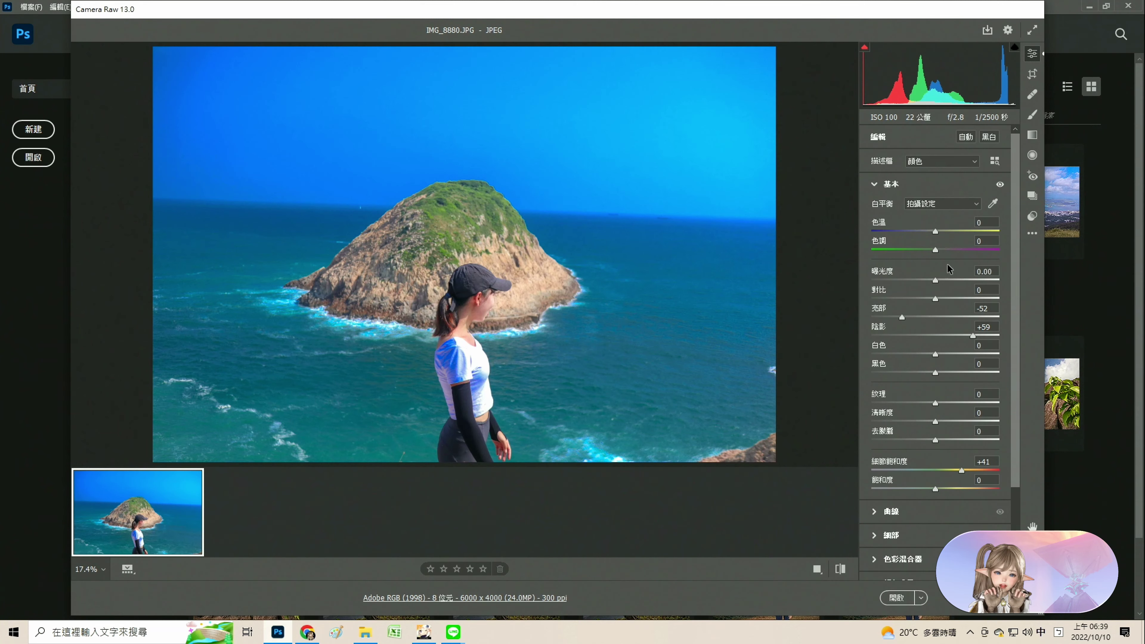
click(899, 559)
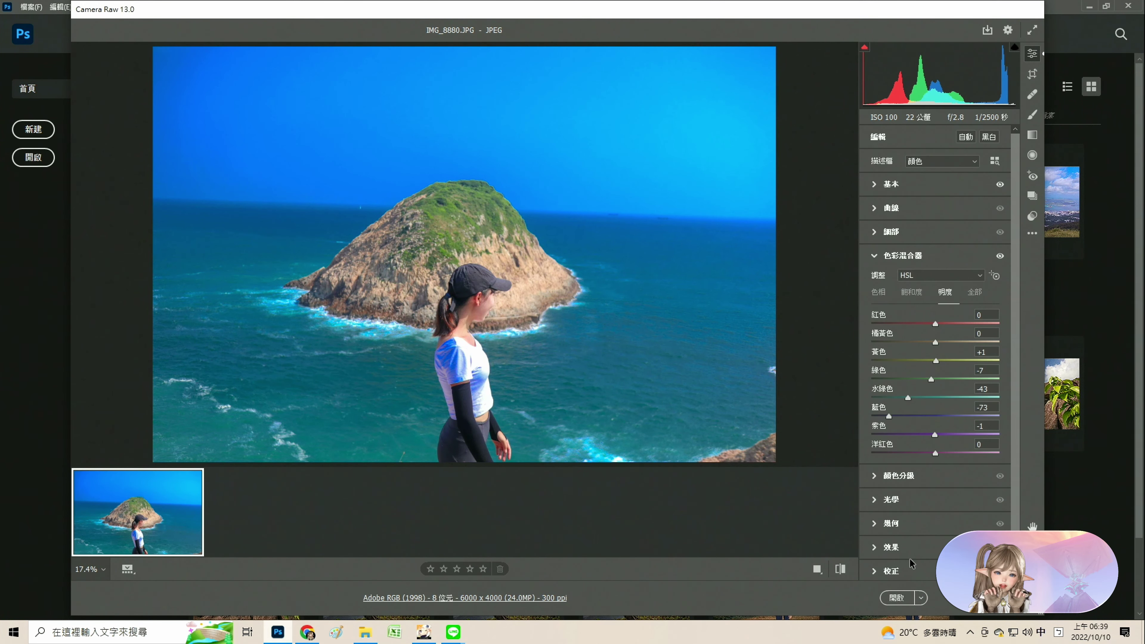
click(910, 416)
mouse_move(908, 397)
mouse_down()
mouse_move(940, 398)
mouse_move(923, 423)
mouse_up()
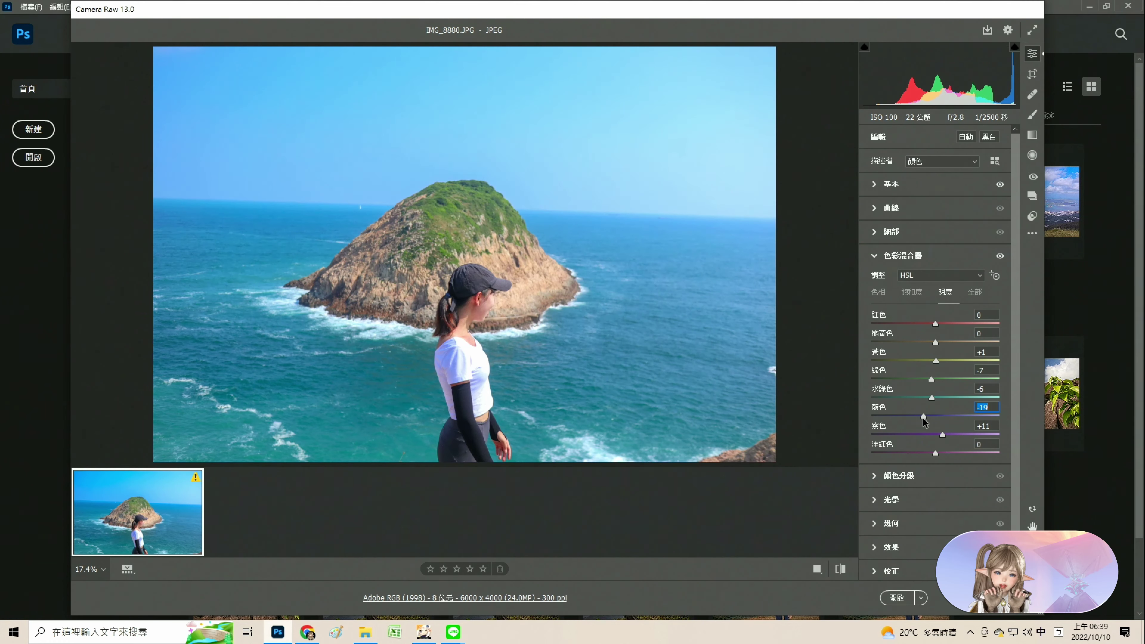
Save IMG_8880 as the JPEG copy IMG_8880_1.jpg, close Camera Raw, and open IMG_8876.JPG.
right_click(637, 469)
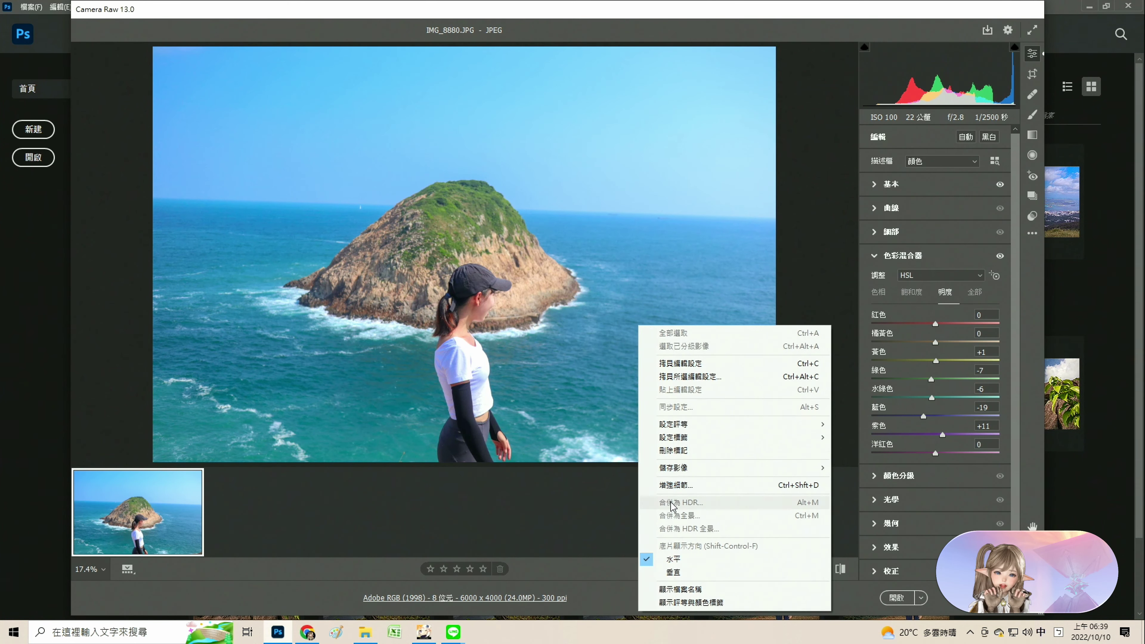
mouse_move(707, 468)
click(875, 511)
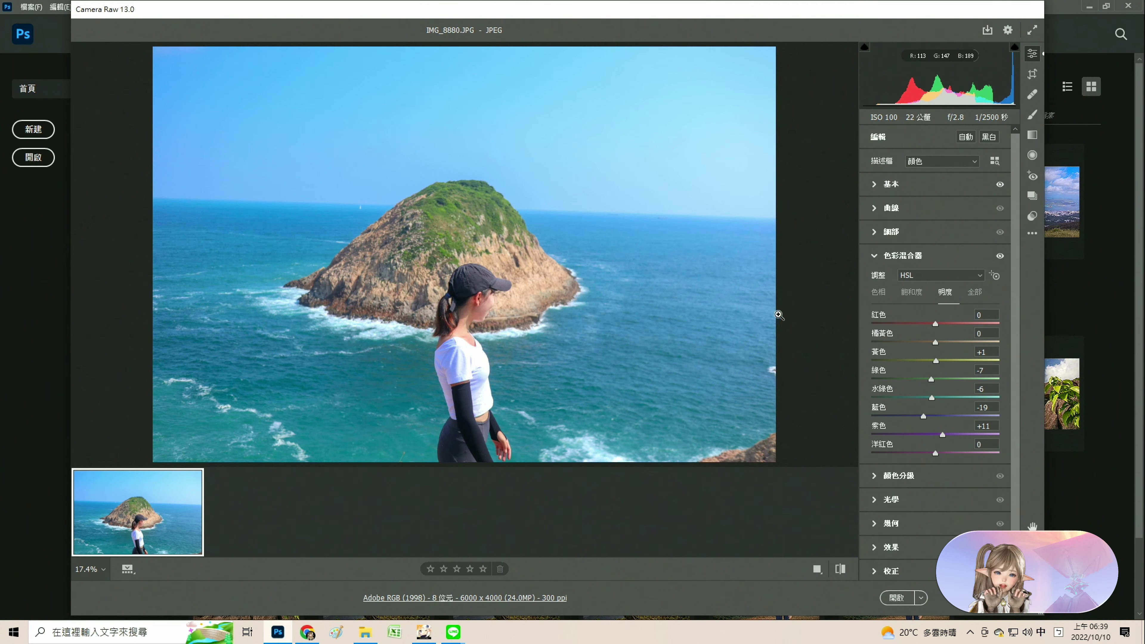
key(Escape)
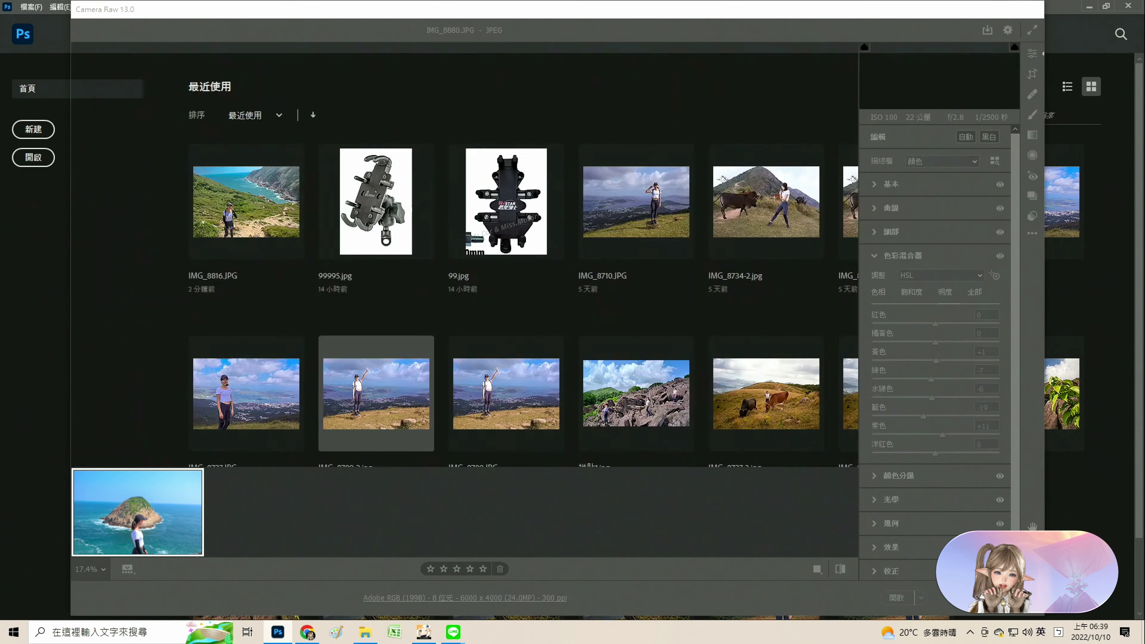
click(366, 633)
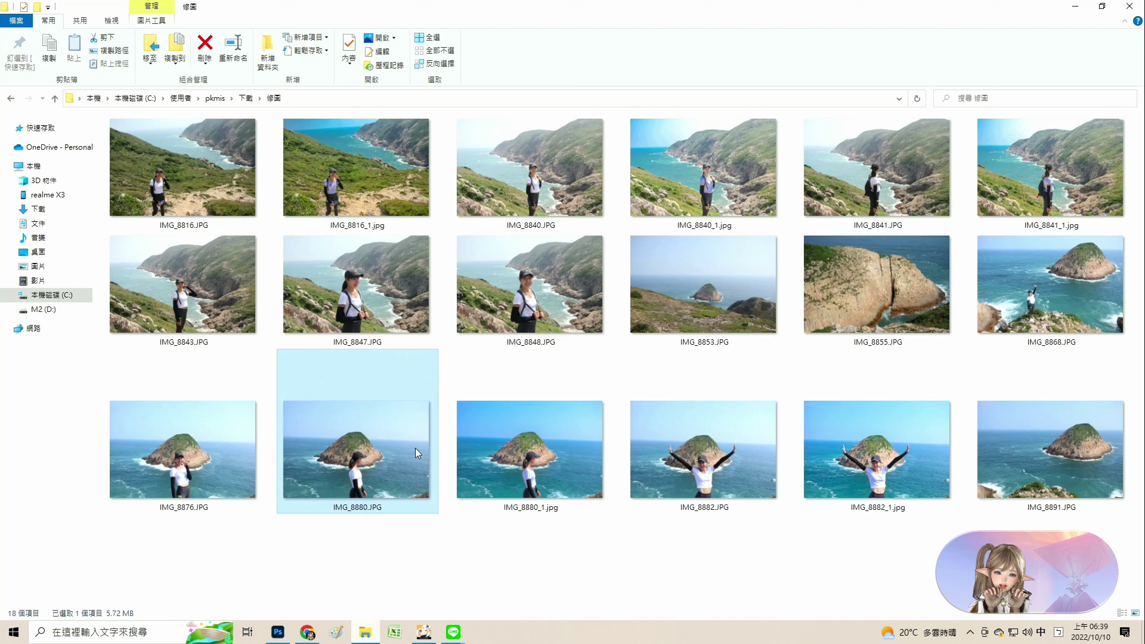
mouse_move(207, 464)
mouse_down()
mouse_move(281, 633)
mouse_move(146, 432)
mouse_up()
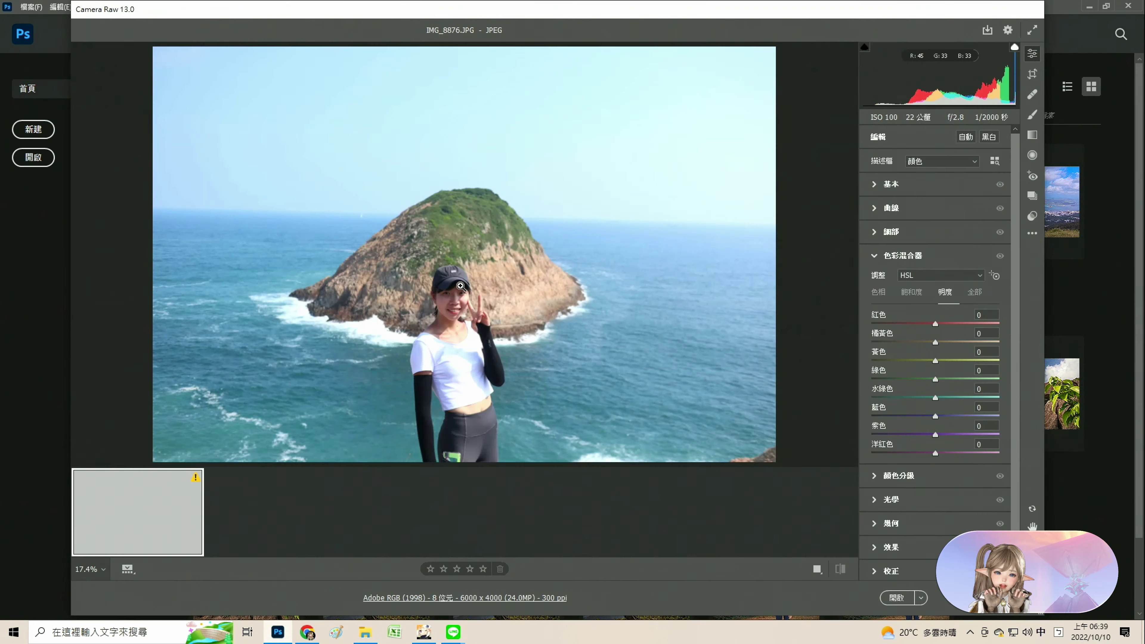
Apply the previous settings to IMG_8876, save it as IMG_8876_1.jpg, and click Done.
right_click(458, 283)
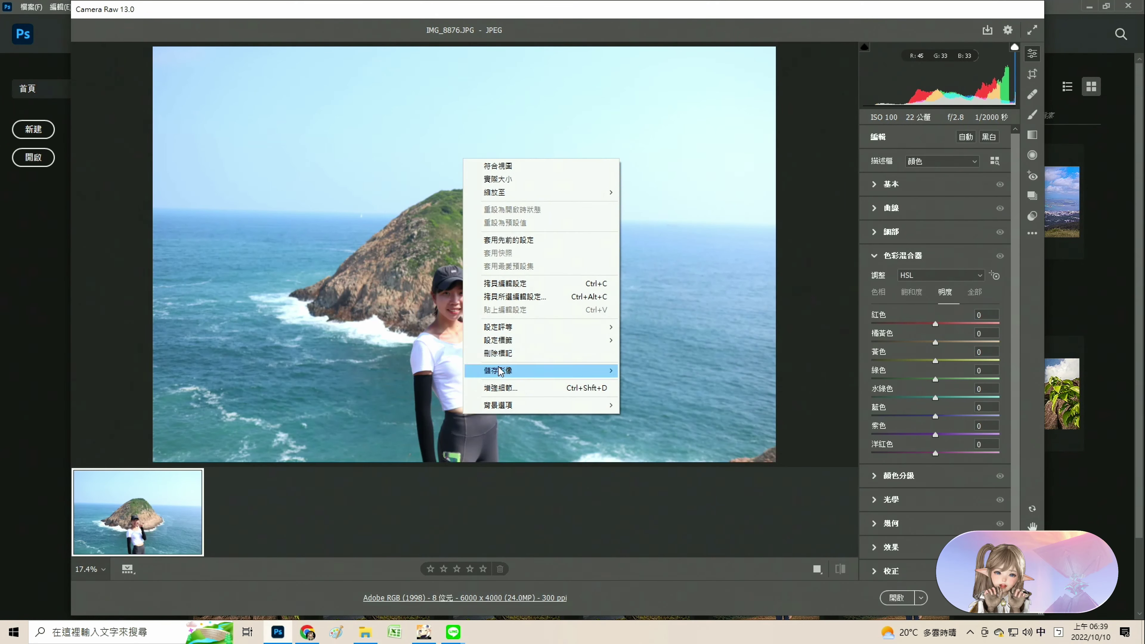
click(509, 240)
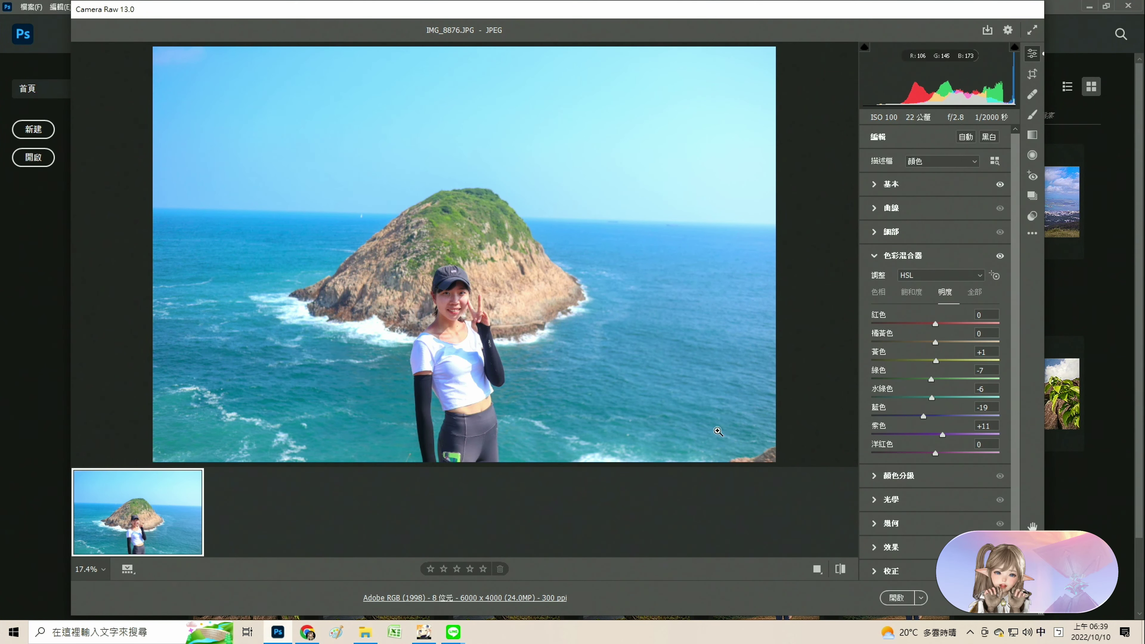
right_click(573, 274)
mouse_move(653, 358)
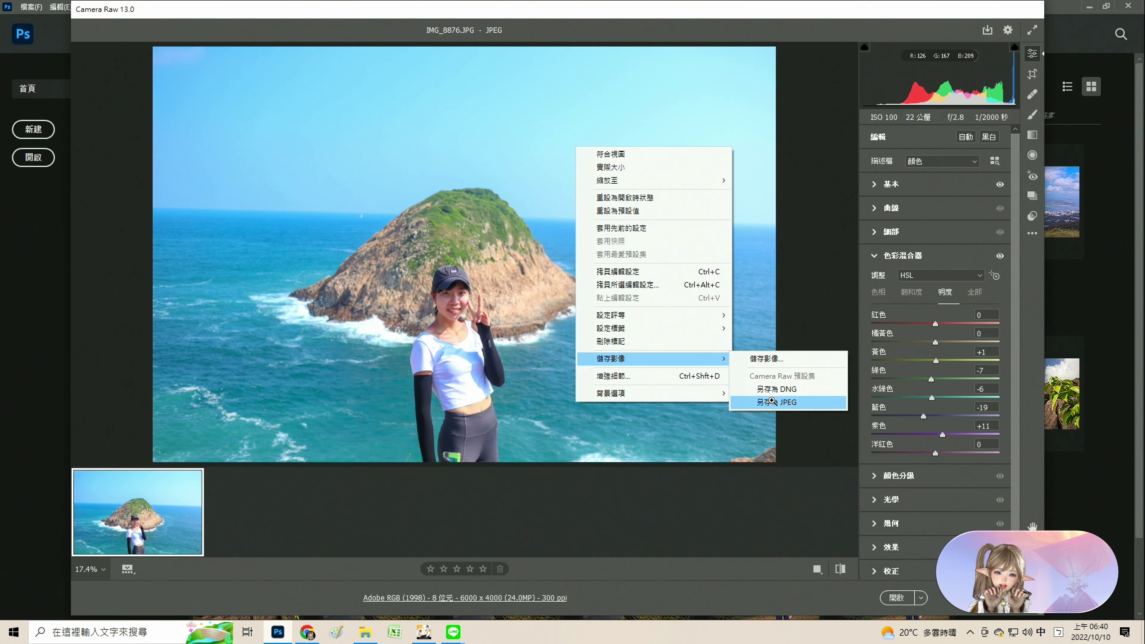
click(772, 401)
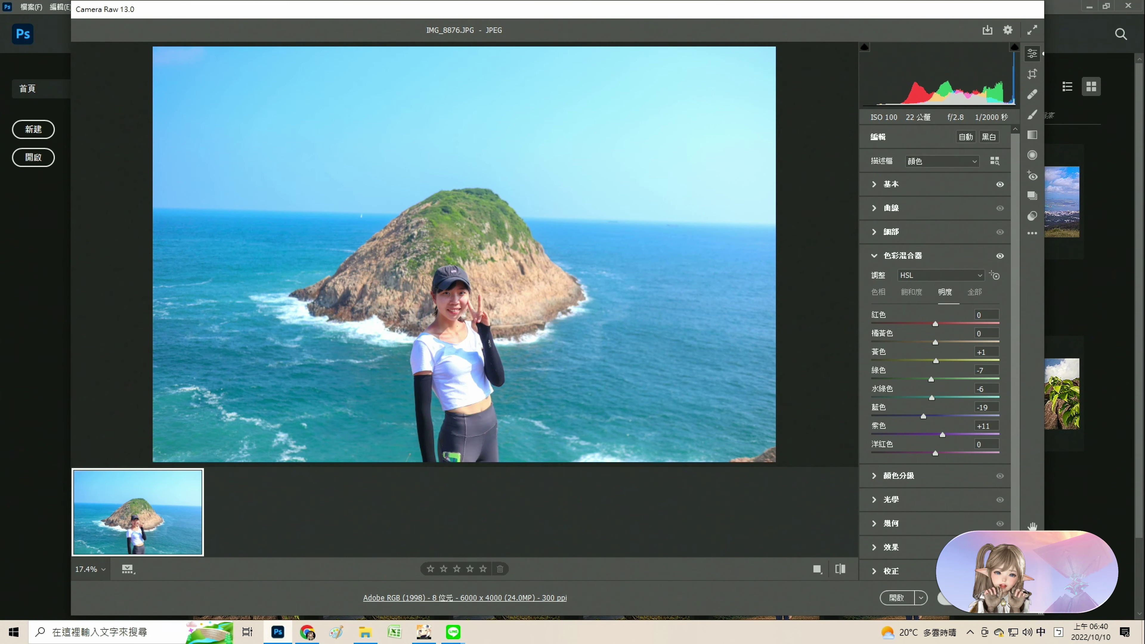
click(1005, 598)
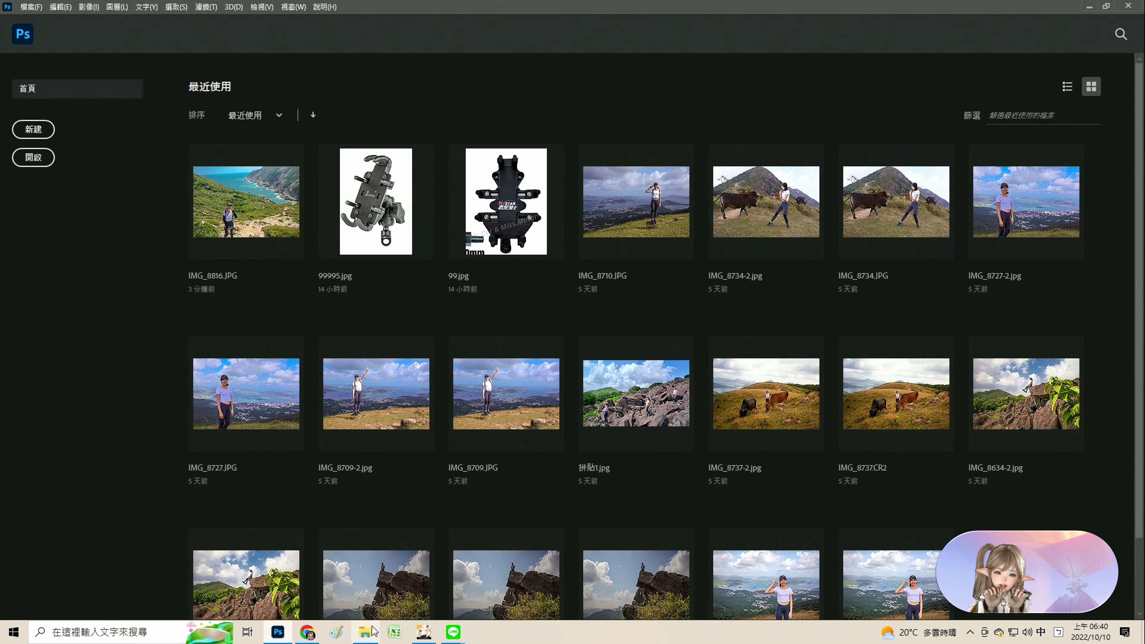
Drag IMG_8891.JPG from the photo folder onto Photoshop to open it in Camera Raw.
click(366, 631)
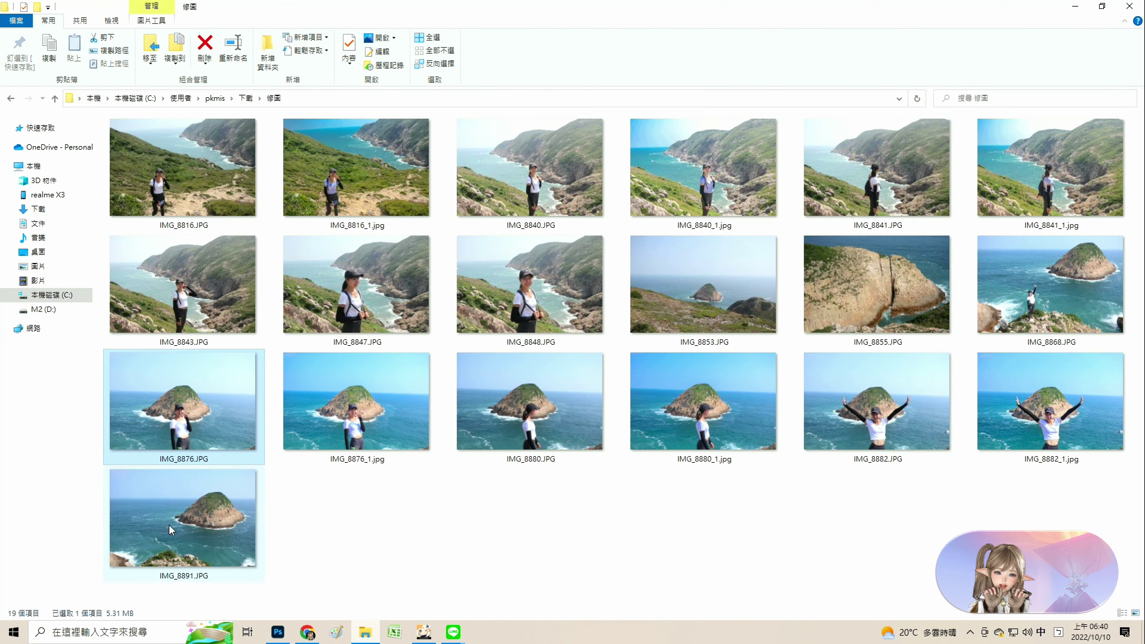
mouse_move(235, 532)
mouse_down()
mouse_move(303, 618)
mouse_move(175, 420)
mouse_up()
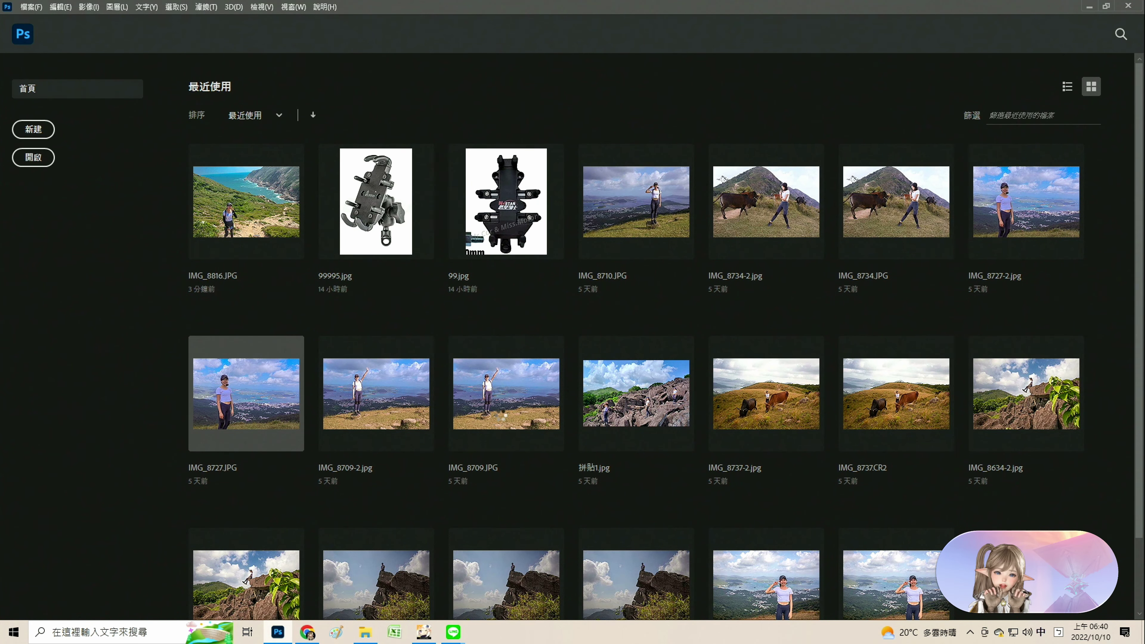
drag(246, 393, 253, 397)
Apply the previous settings to IMG_8891, save it as IMG_8891_1.jpg, and close Camera Raw.
right_click(521, 179)
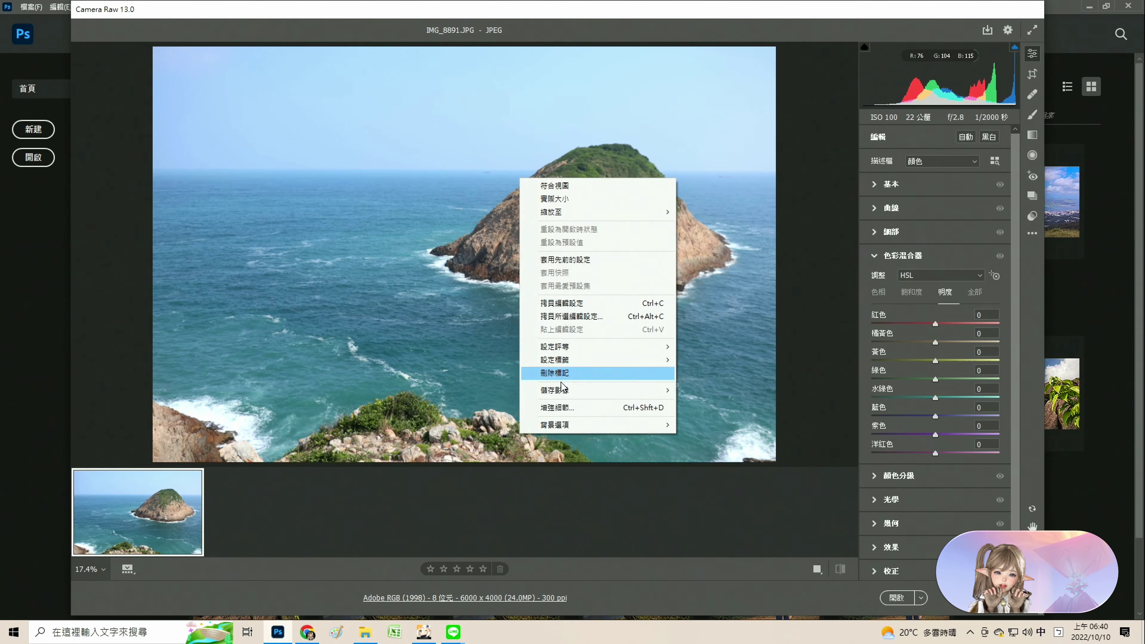
click(592, 260)
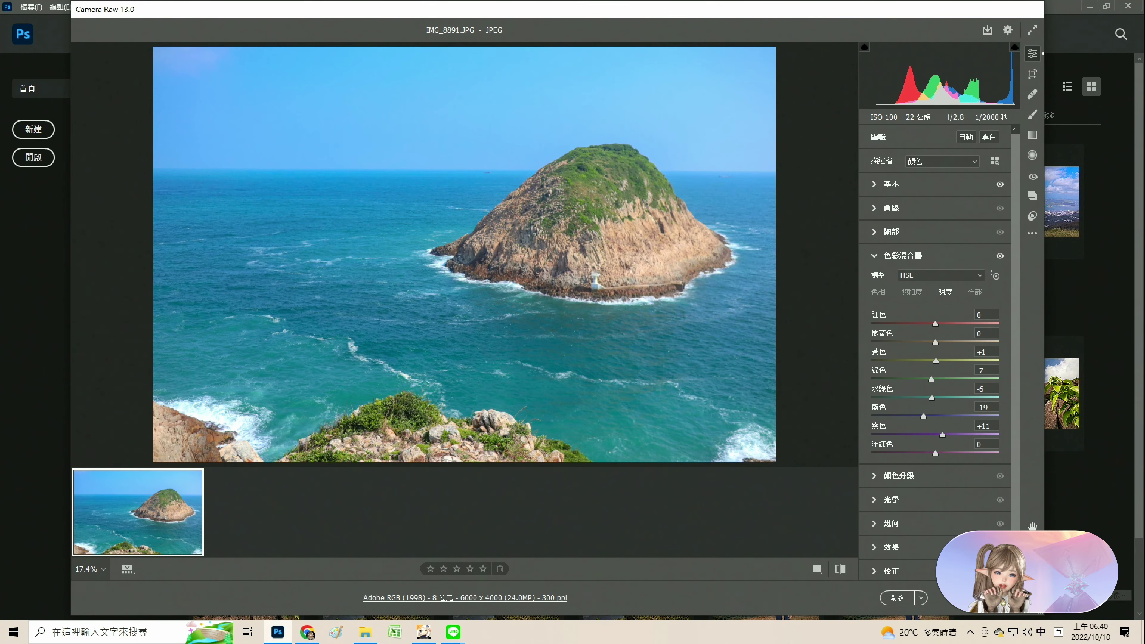
right_click(632, 430)
mouse_move(712, 515)
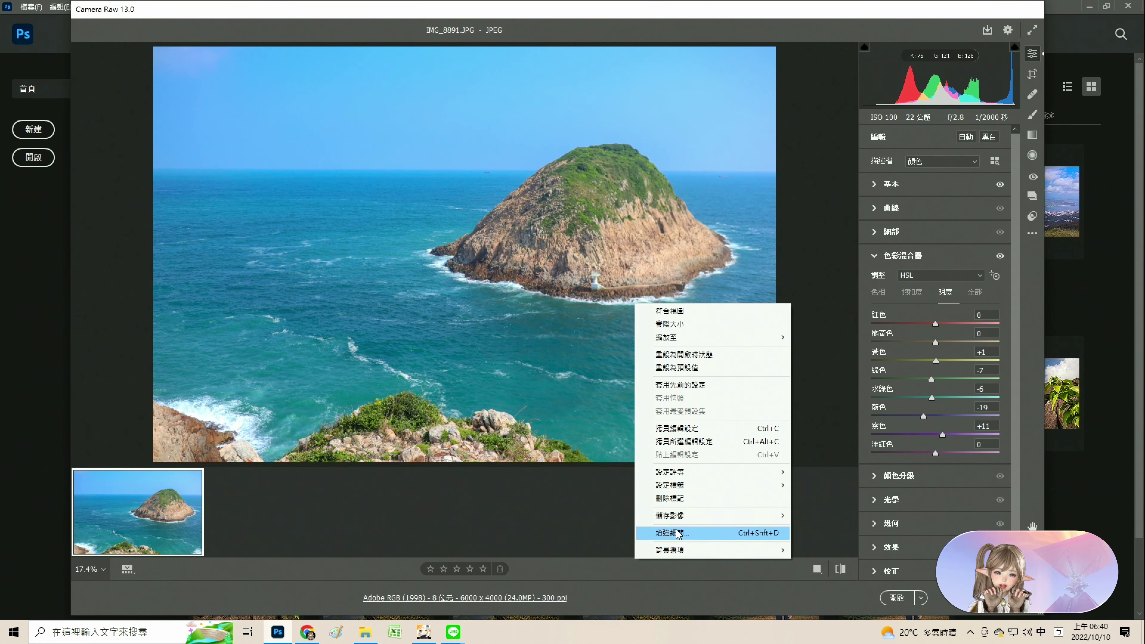
click(830, 547)
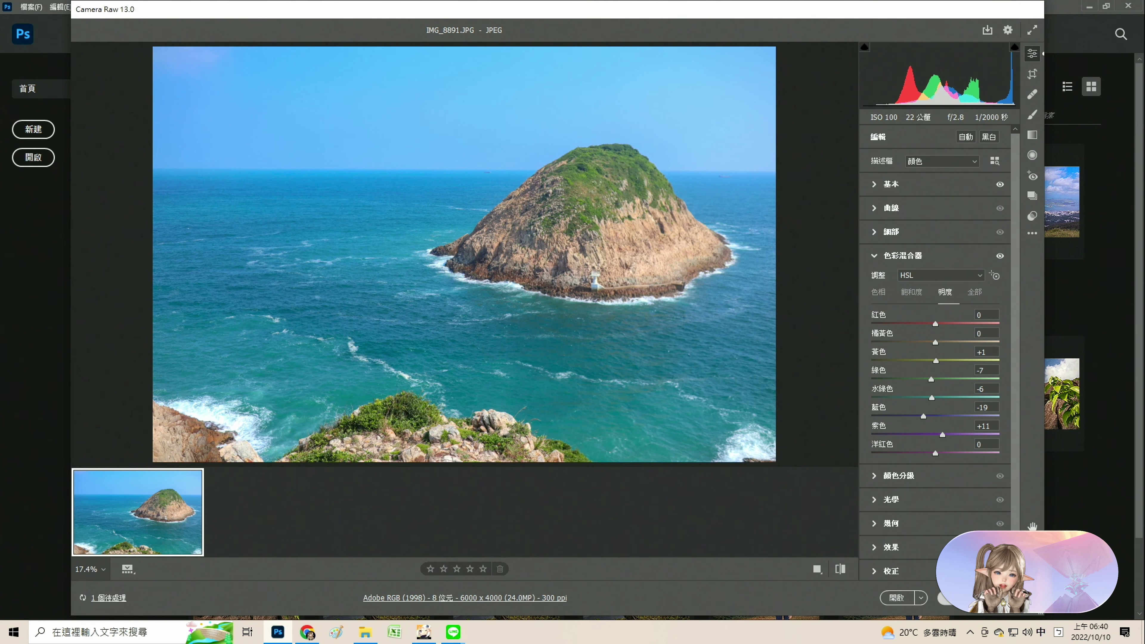
key(Escape)
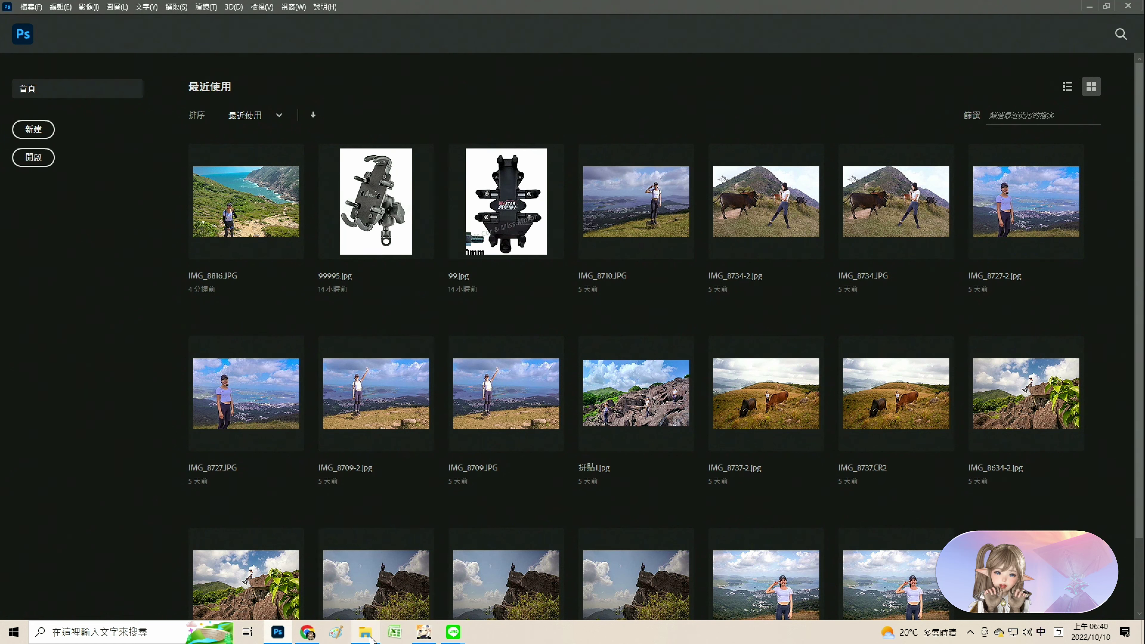
Delete the original IMG_8891, IMG_8876, IMG_8880 and IMG_8882 JPGs, then open IMG_8868 in Photoshop.
click(375, 633)
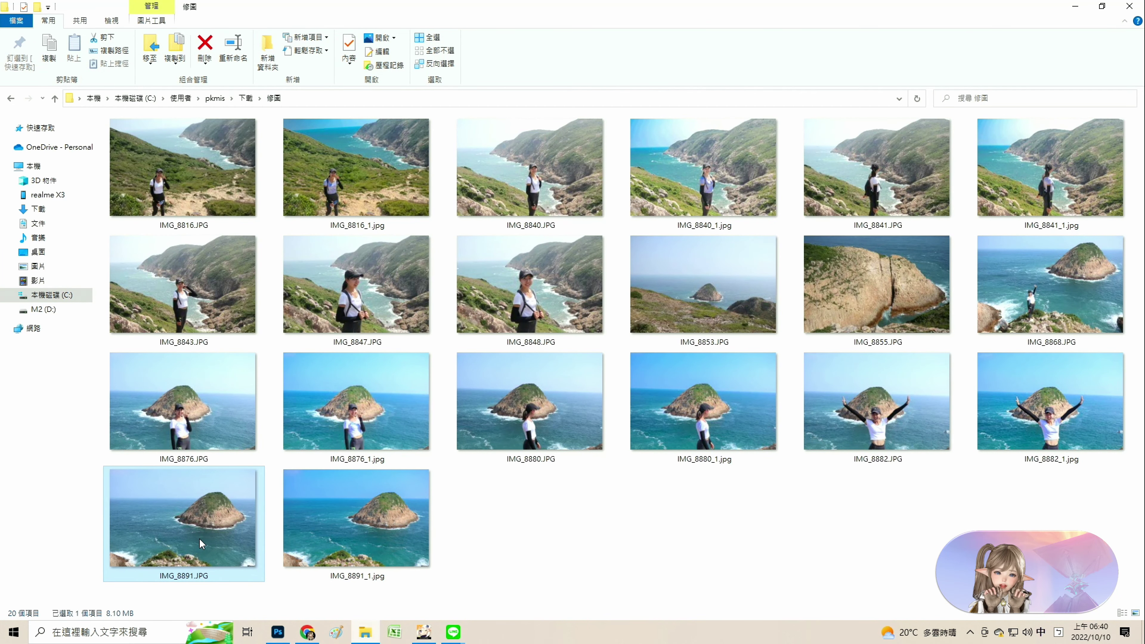
key(Delete)
click(182, 406)
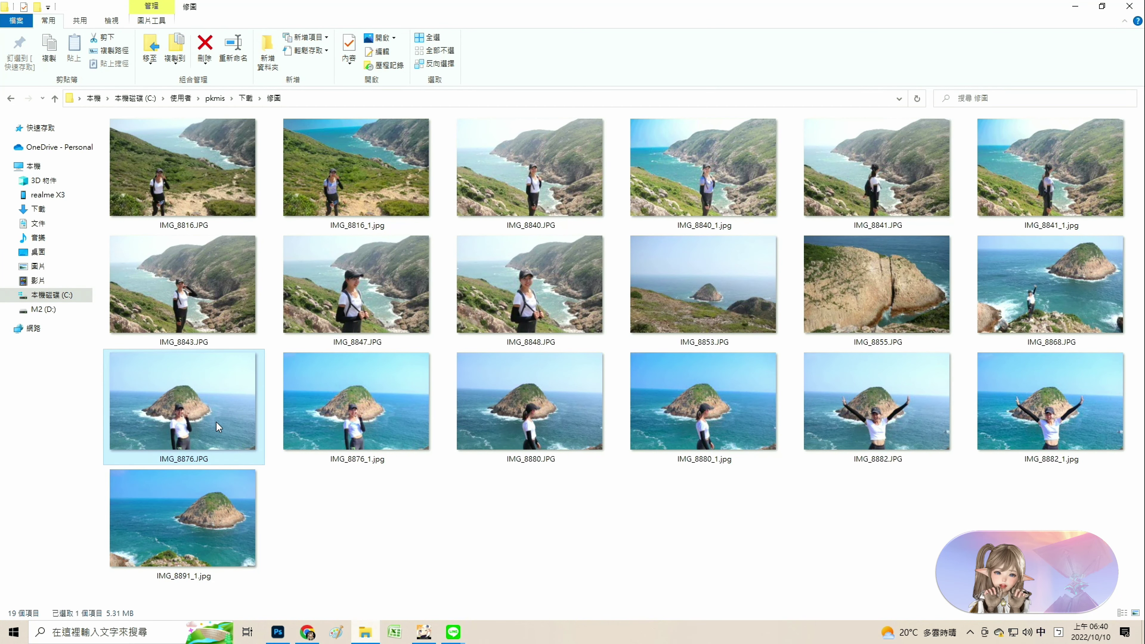
key(Delete)
key(Right)
key(Delete)
key(Right)
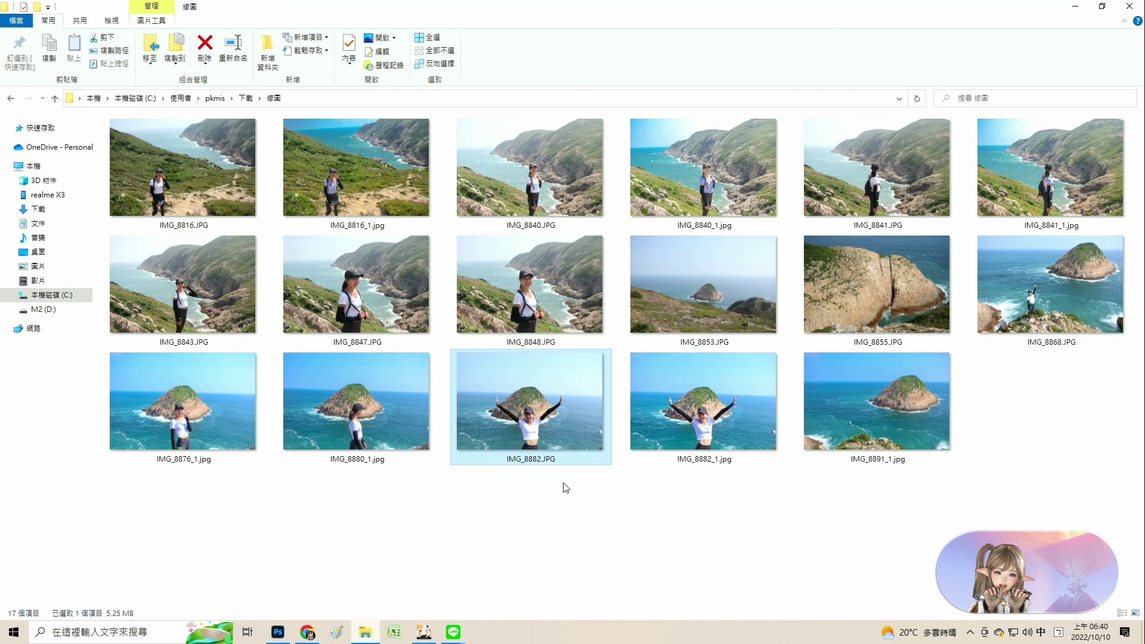
key(Delete)
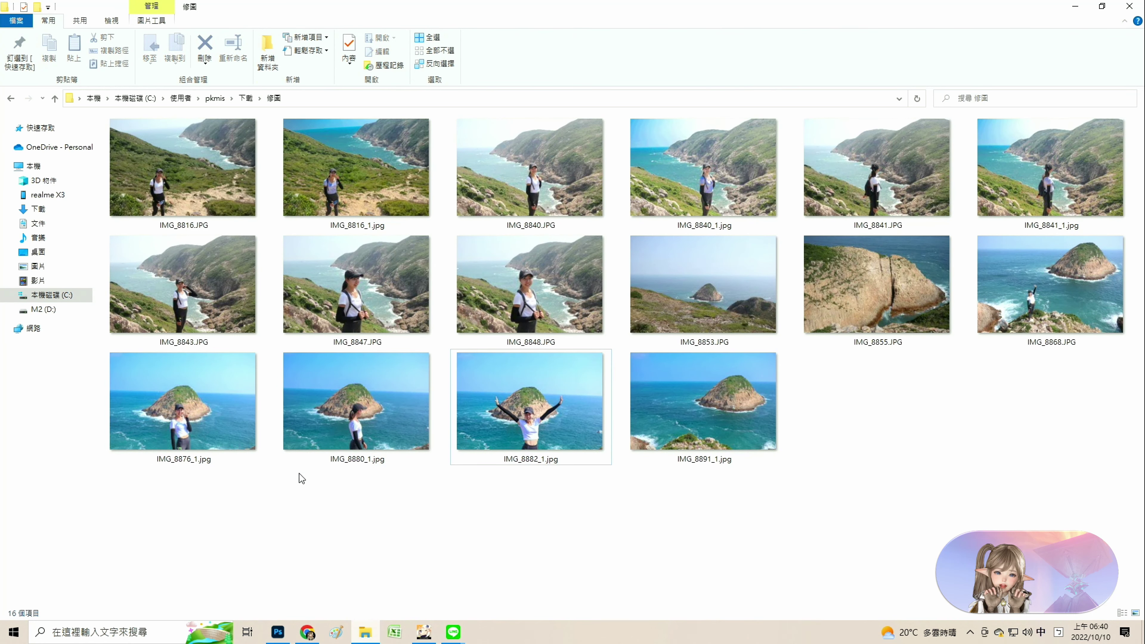
mouse_move(1064, 300)
mouse_down()
mouse_move(322, 641)
mouse_move(250, 426)
mouse_up()
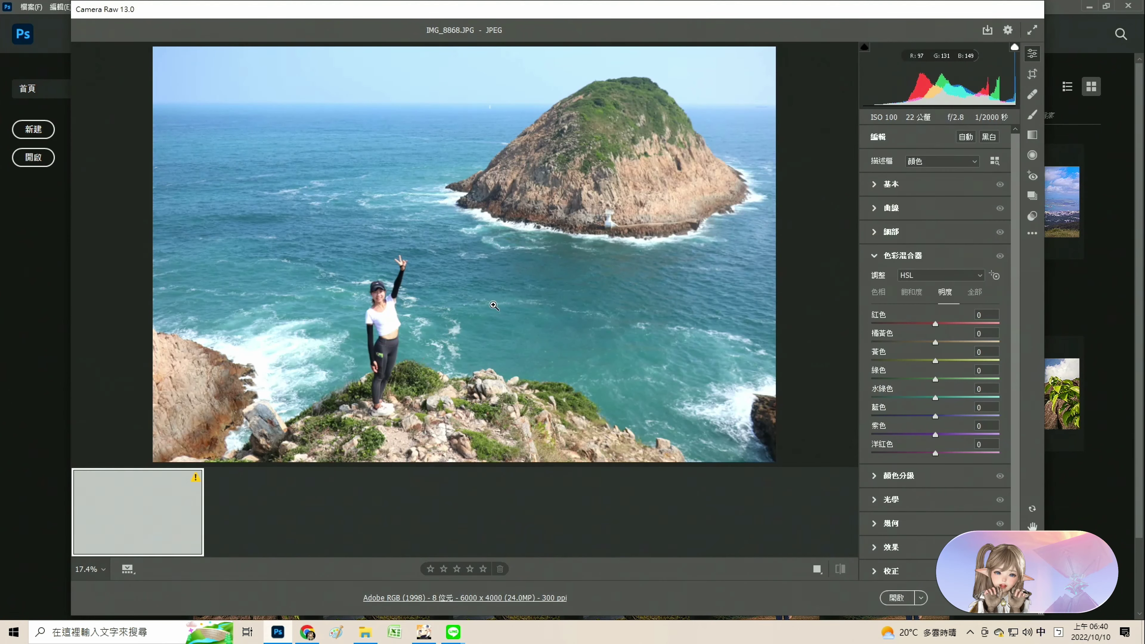
Apply the previous settings to IMG_8868, save it as a JPEG copy, and close Camera Raw.
right_click(495, 306)
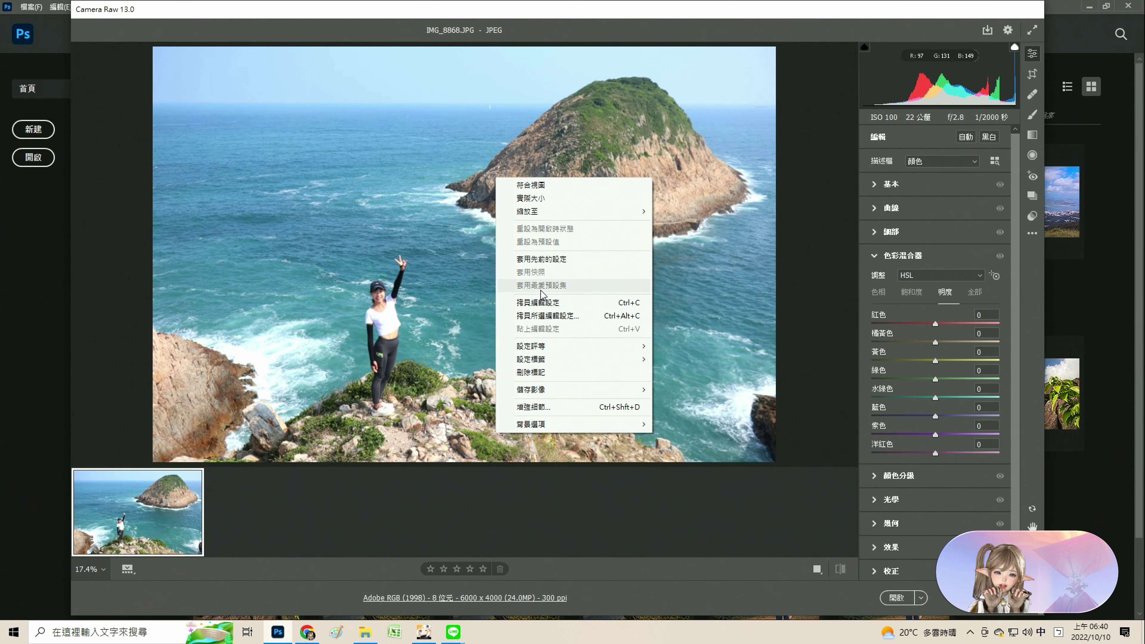
click(544, 260)
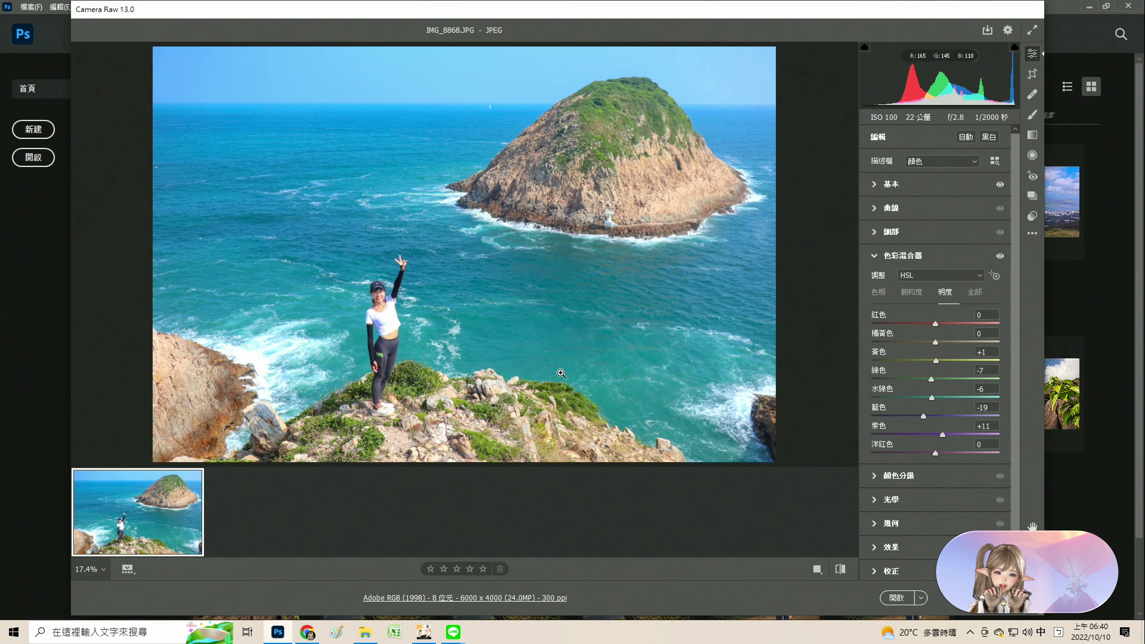
right_click(600, 320)
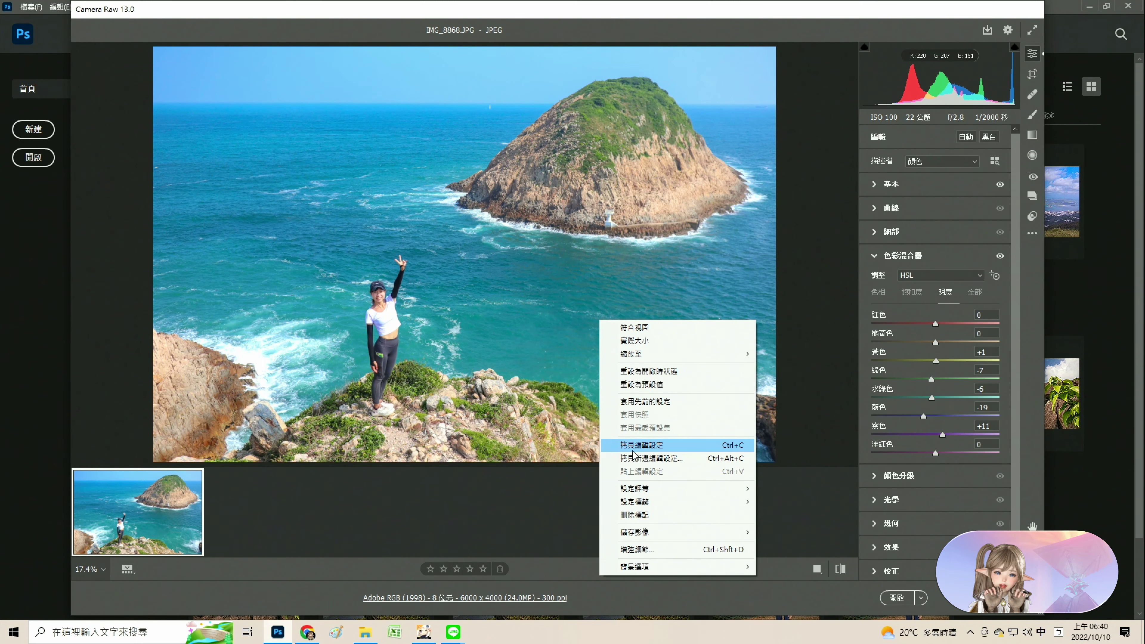
mouse_move(676, 533)
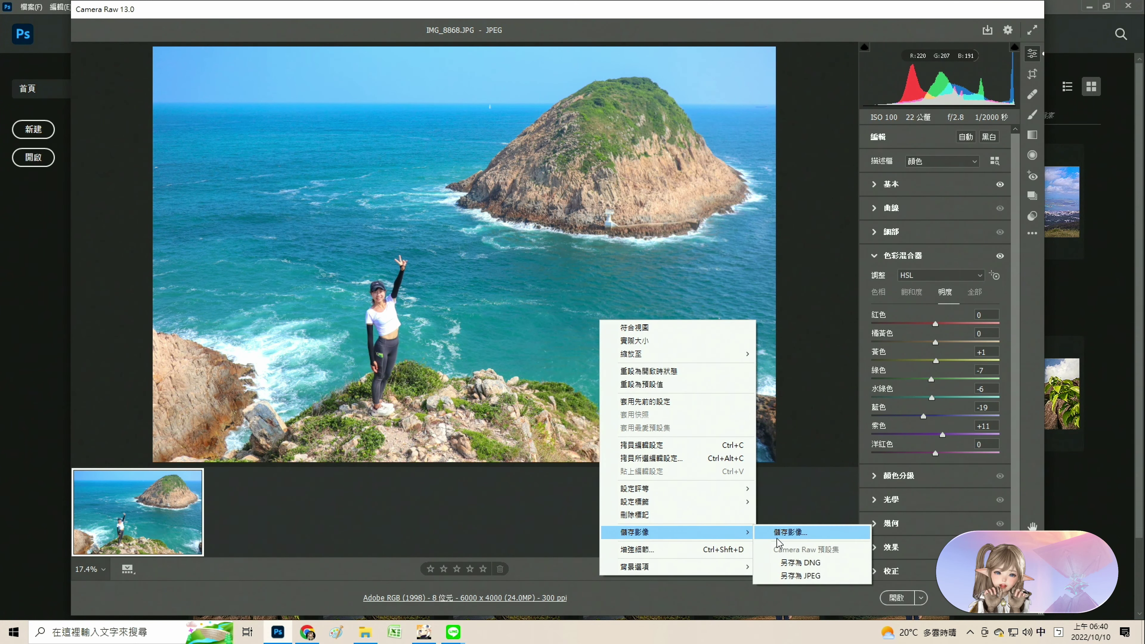
click(802, 576)
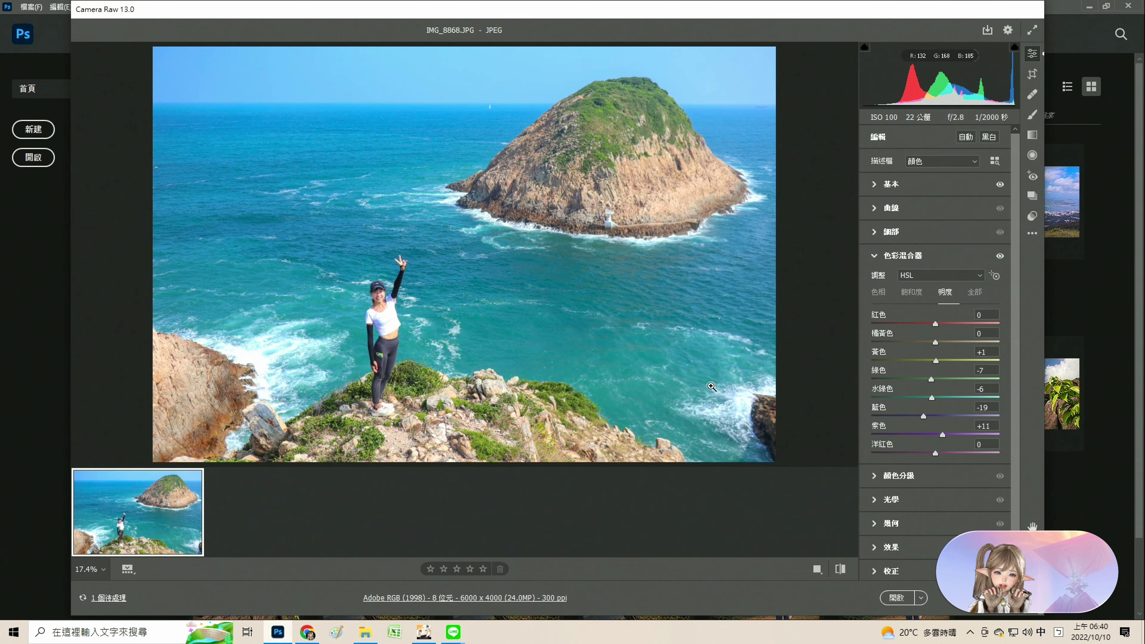
key(Escape)
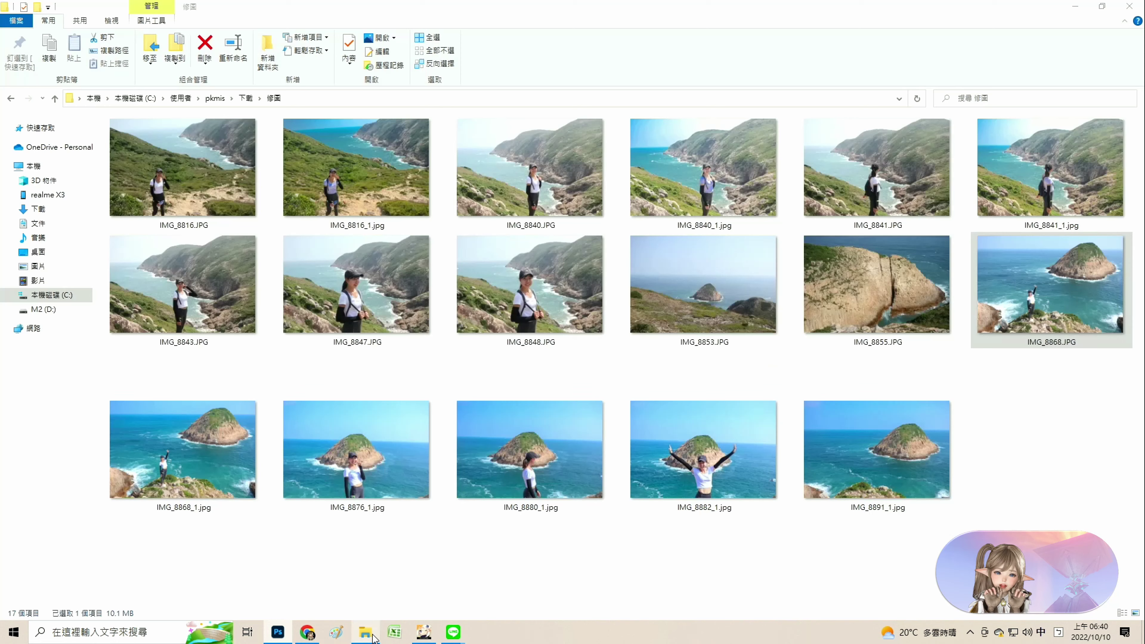
Send the cliff photo IMG_8855.JPG from the 修圖 folder into Photoshop.
click(366, 632)
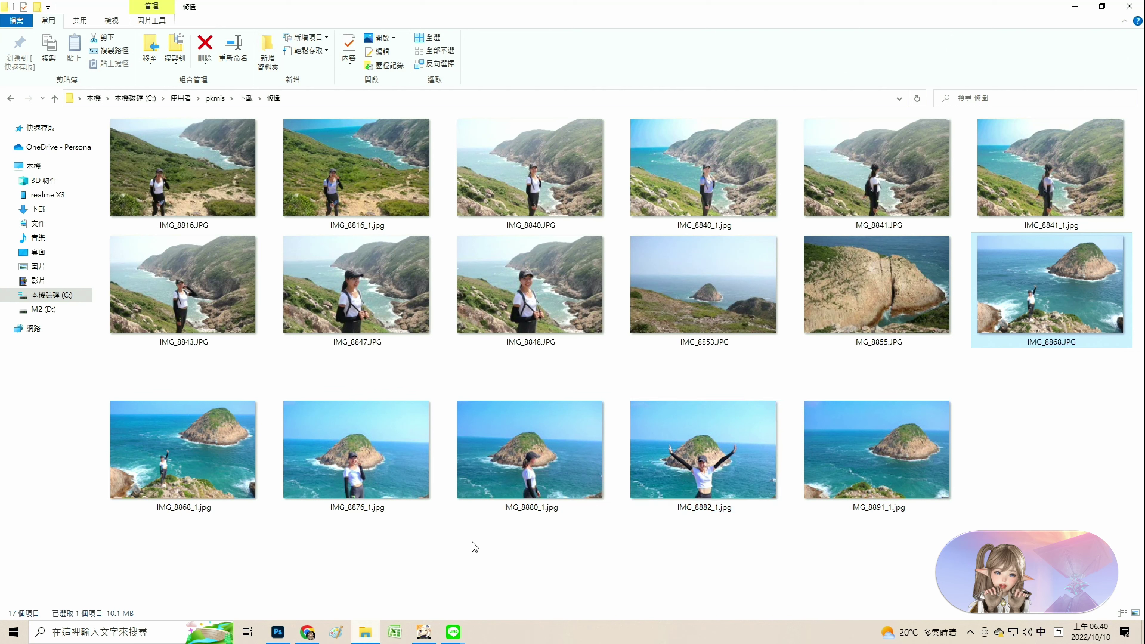
mouse_move(856, 288)
mouse_down()
mouse_move(688, 385)
mouse_move(167, 428)
mouse_up()
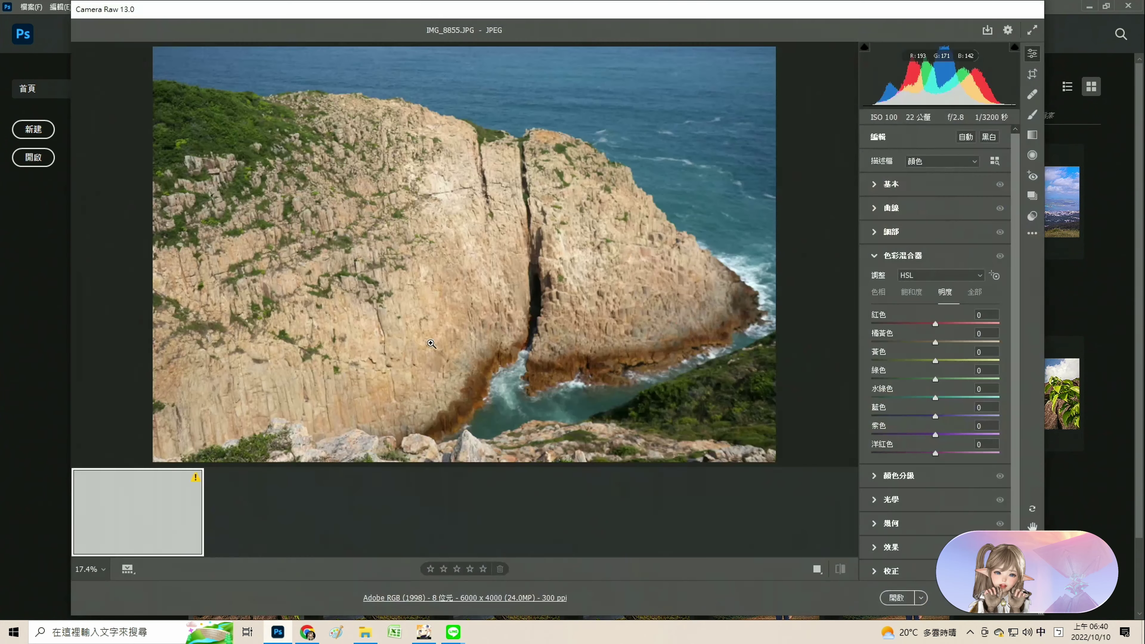
Apply the previous Camera Raw settings to IMG_8855, save it as a JPEG copy, then close Camera Raw.
right_click(435, 163)
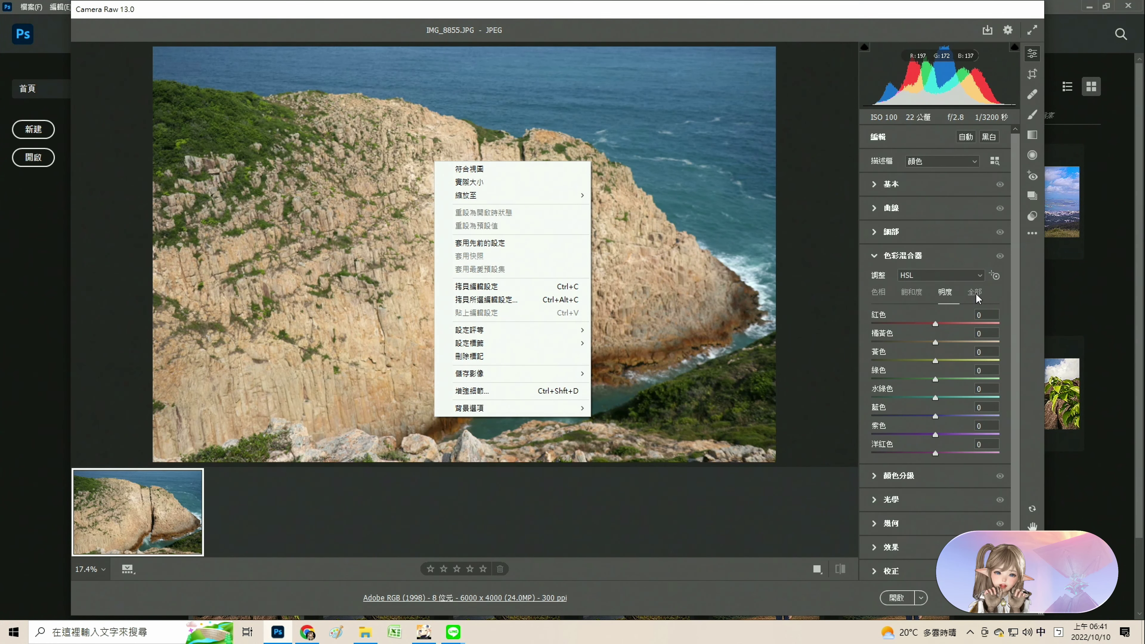
click(488, 246)
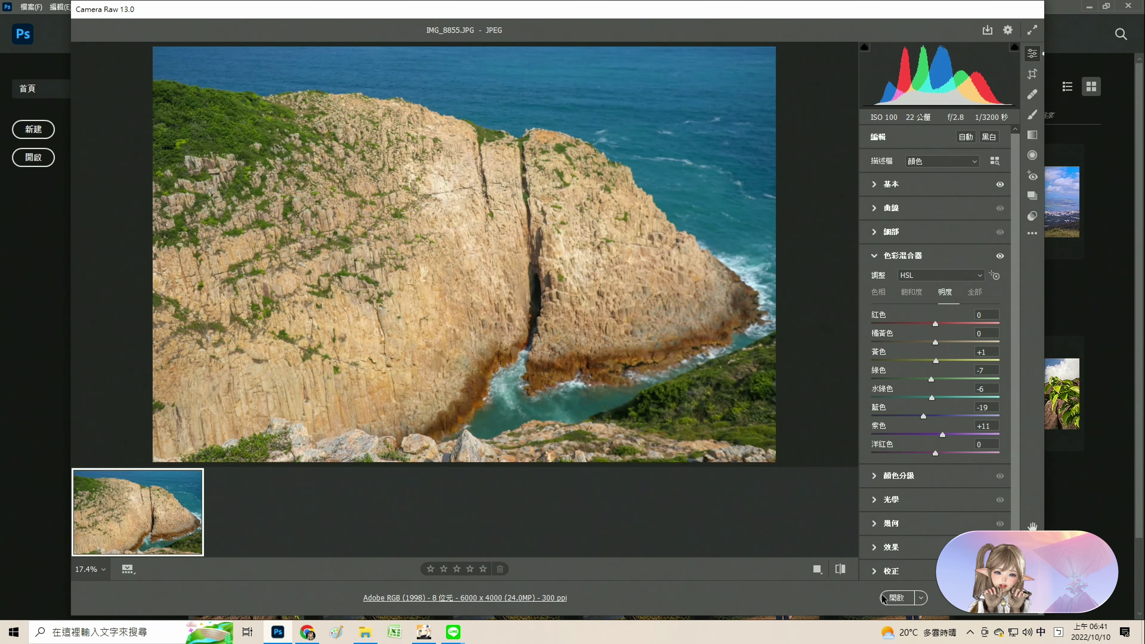
right_click(613, 458)
mouse_move(651, 539)
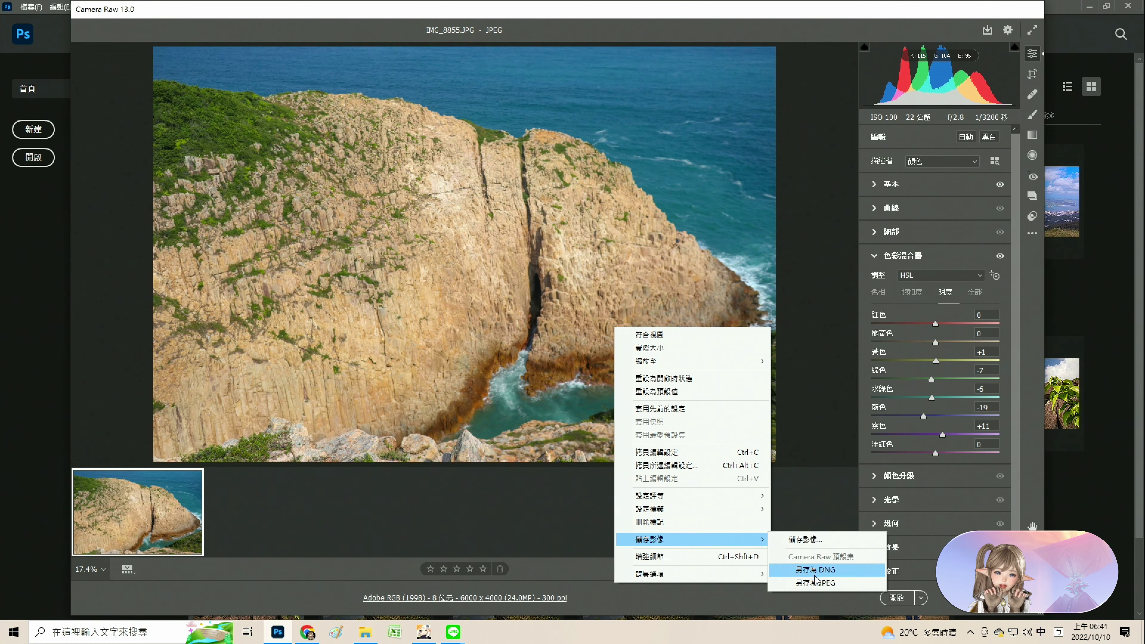
click(819, 583)
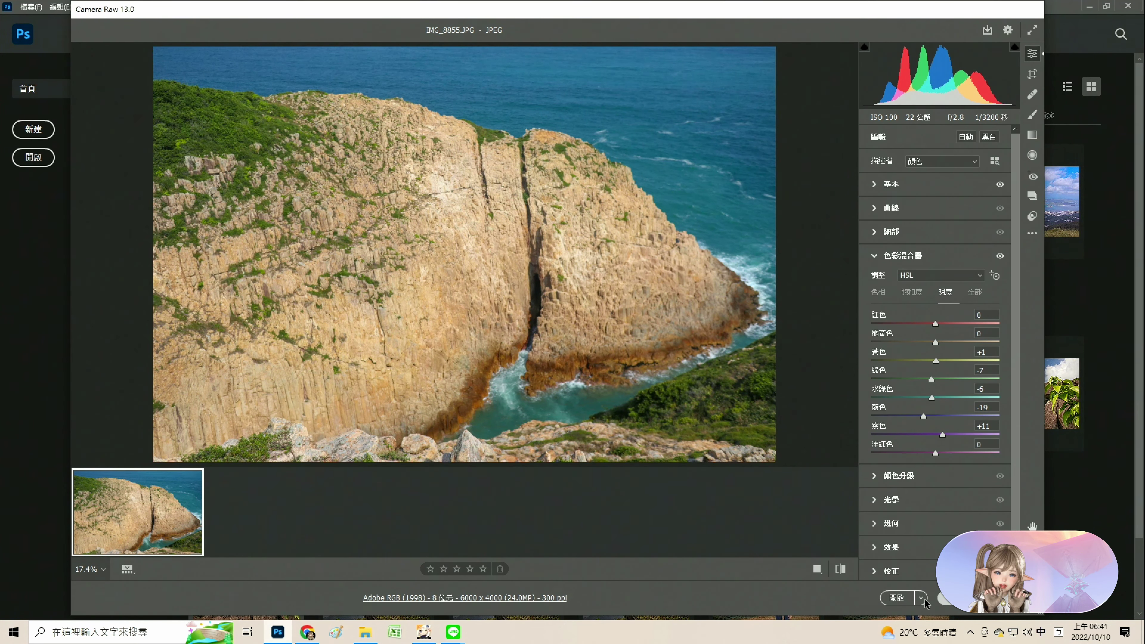
key(Escape)
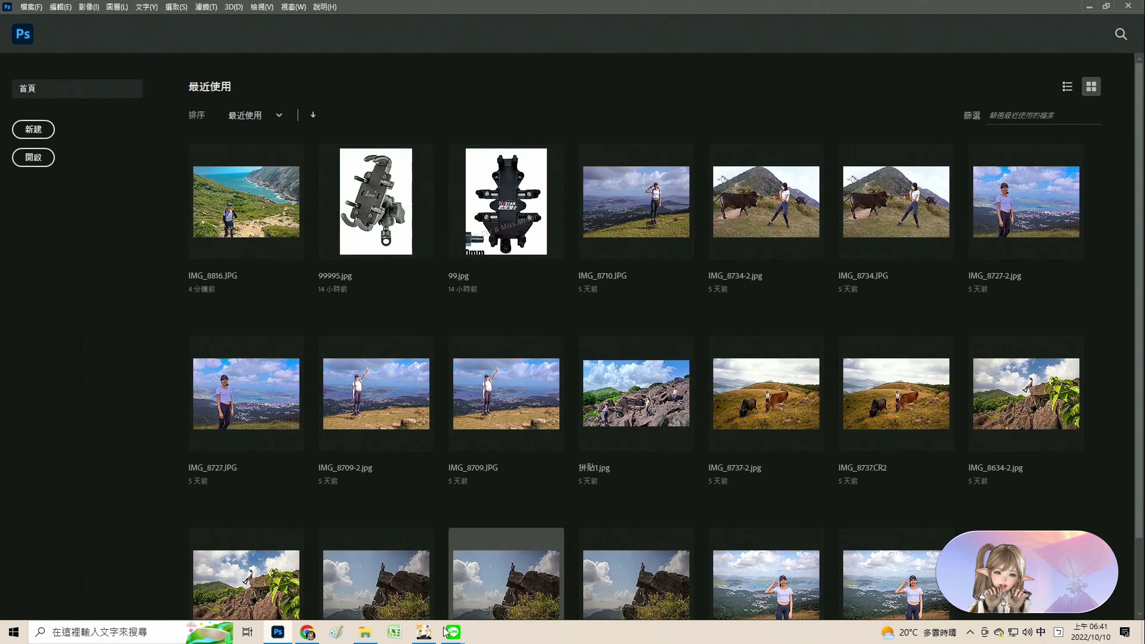
Delete the original IMG_8855.JPG and load IMG_8853.JPG into Photoshop.
click(365, 632)
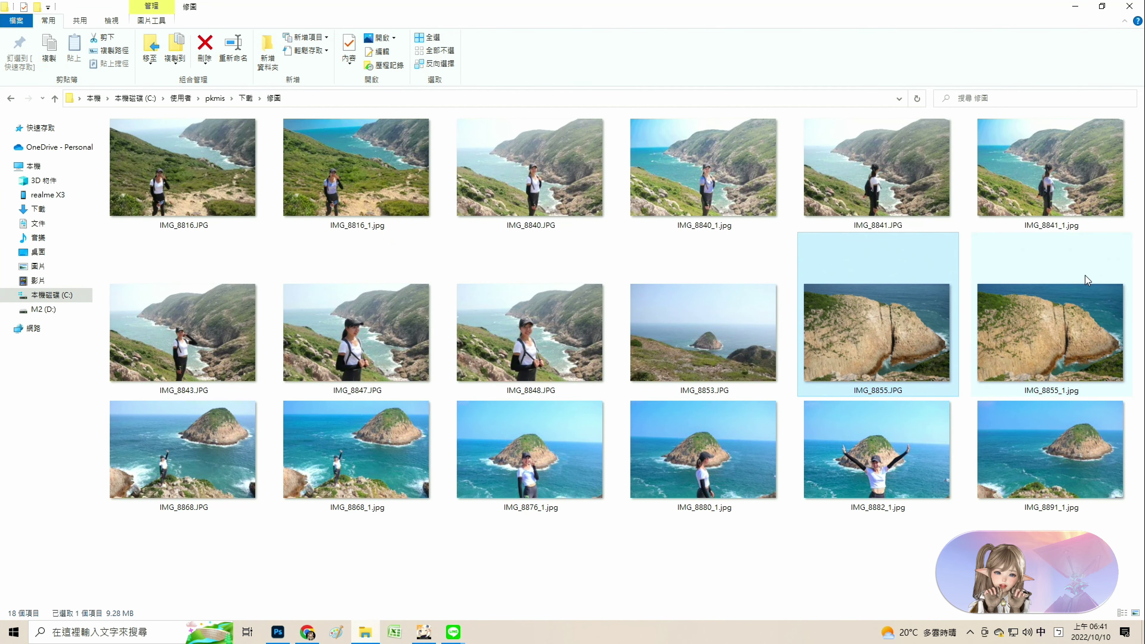
key(Delete)
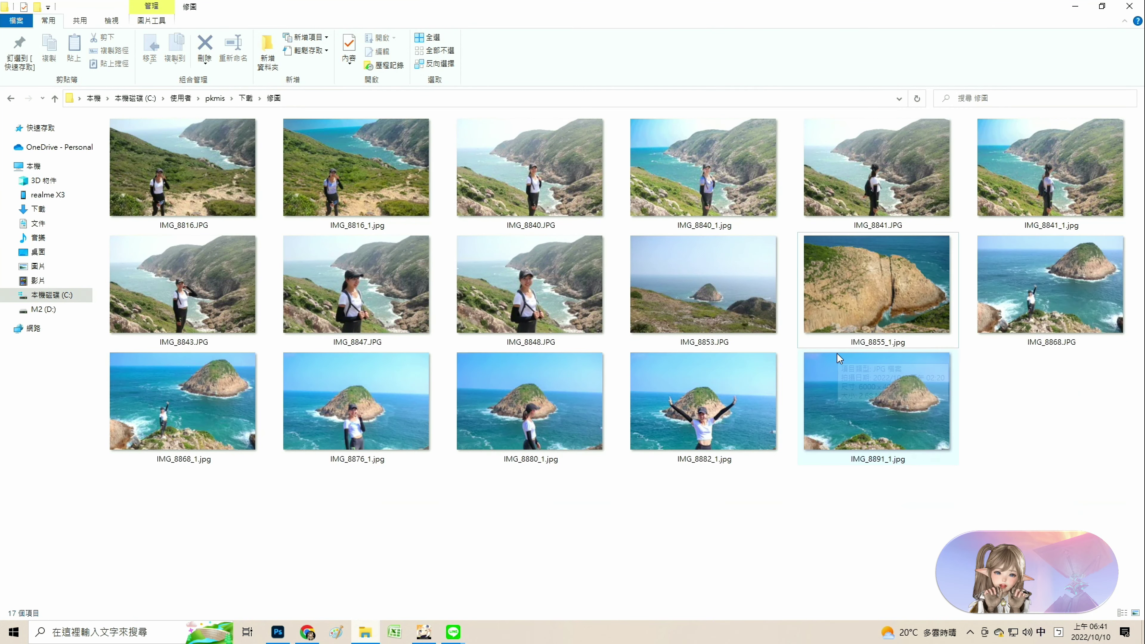
click(280, 633)
drag(721, 293, 292, 453)
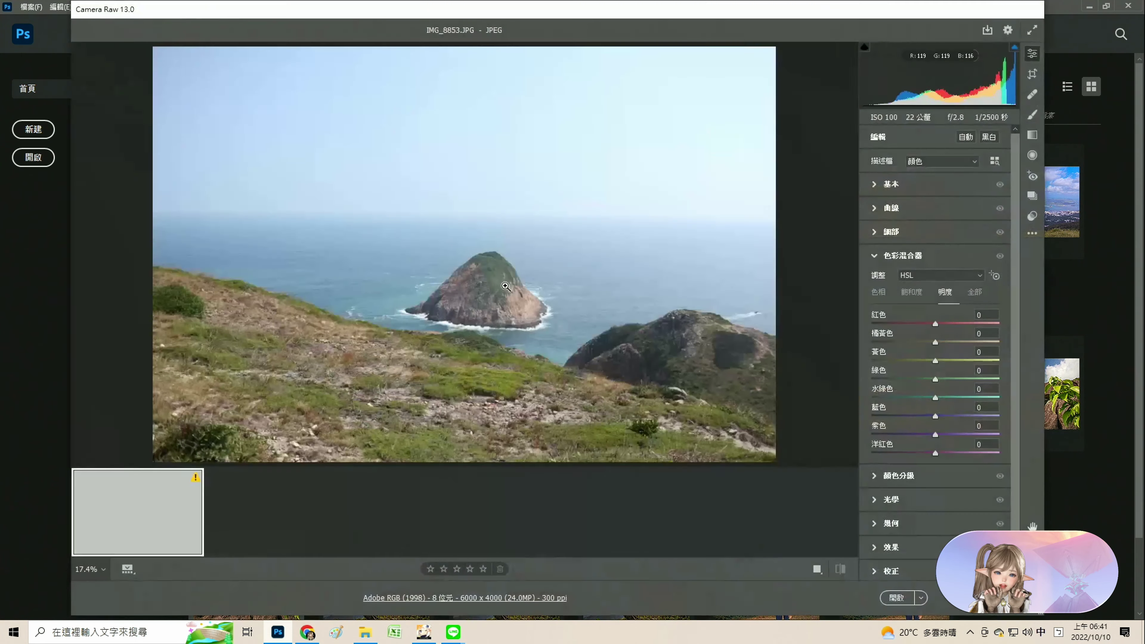
Apply the previous Camera Raw grade to IMG_8853 and save it as IMG_8853_1.jpg.
right_click(505, 159)
click(564, 244)
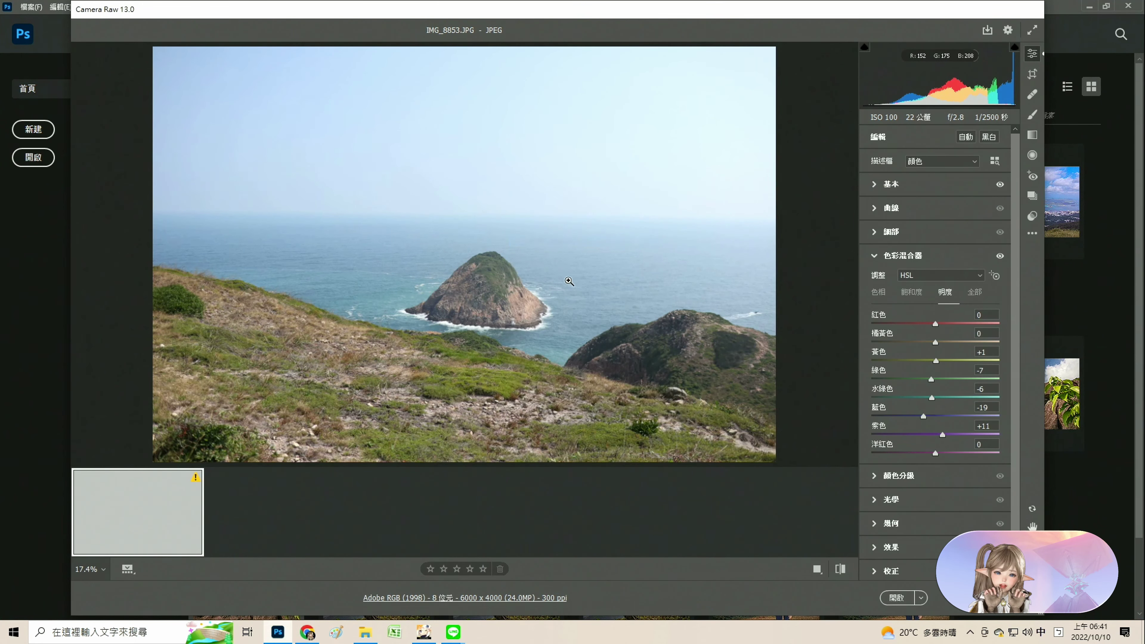
right_click(656, 359)
mouse_move(693, 444)
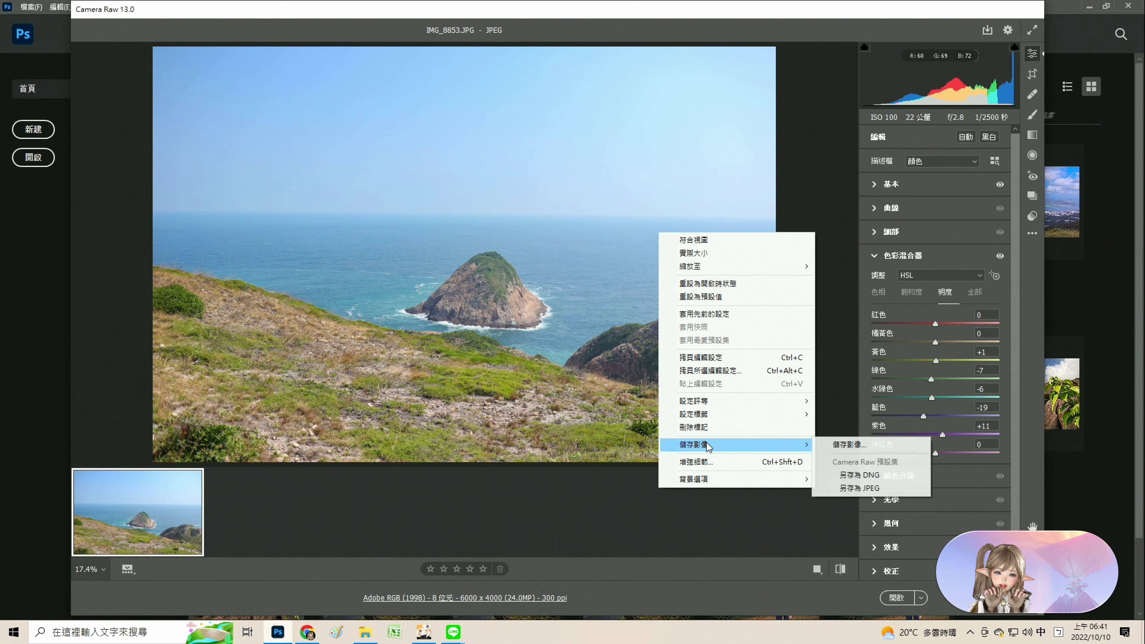
click(858, 488)
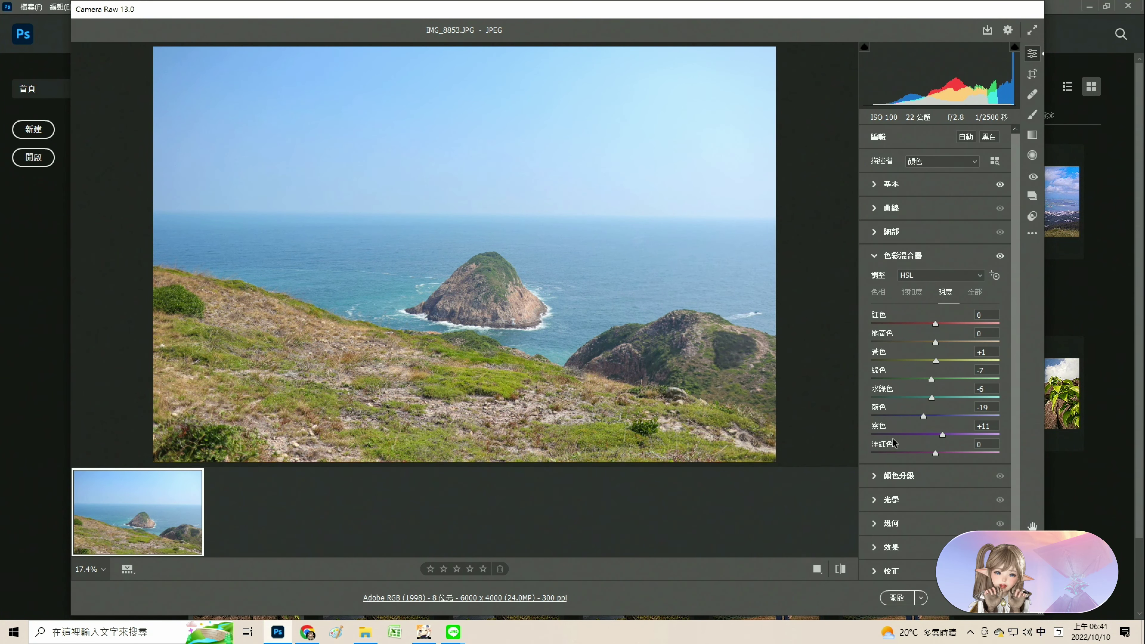
Close Camera Raw and load IMG_8848.JPG into Photoshop.
key(Escape)
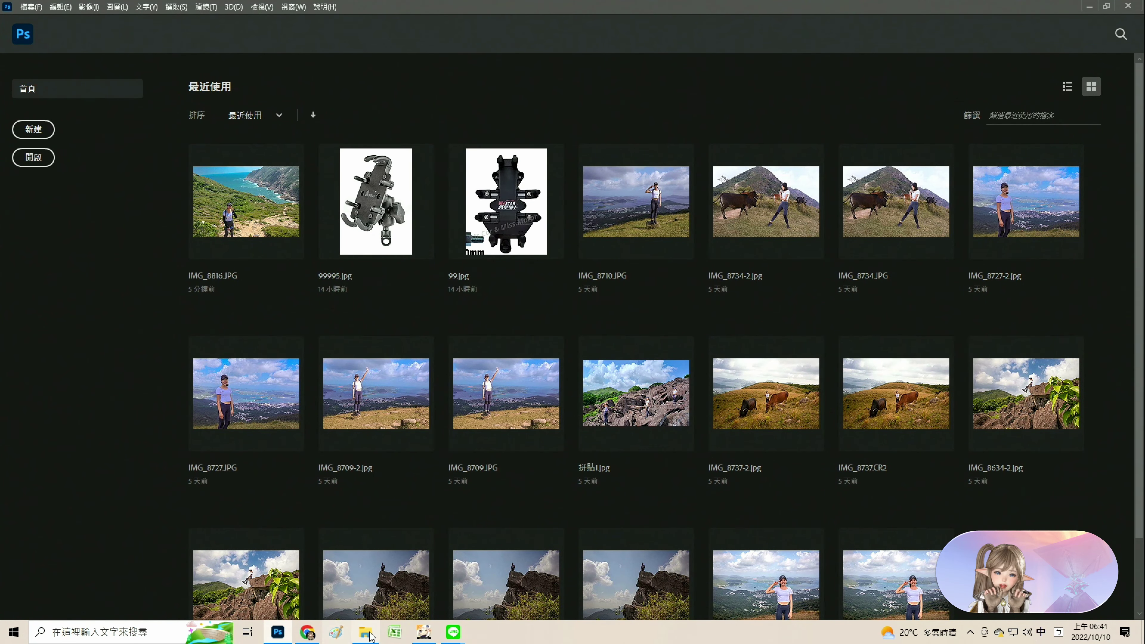
click(365, 632)
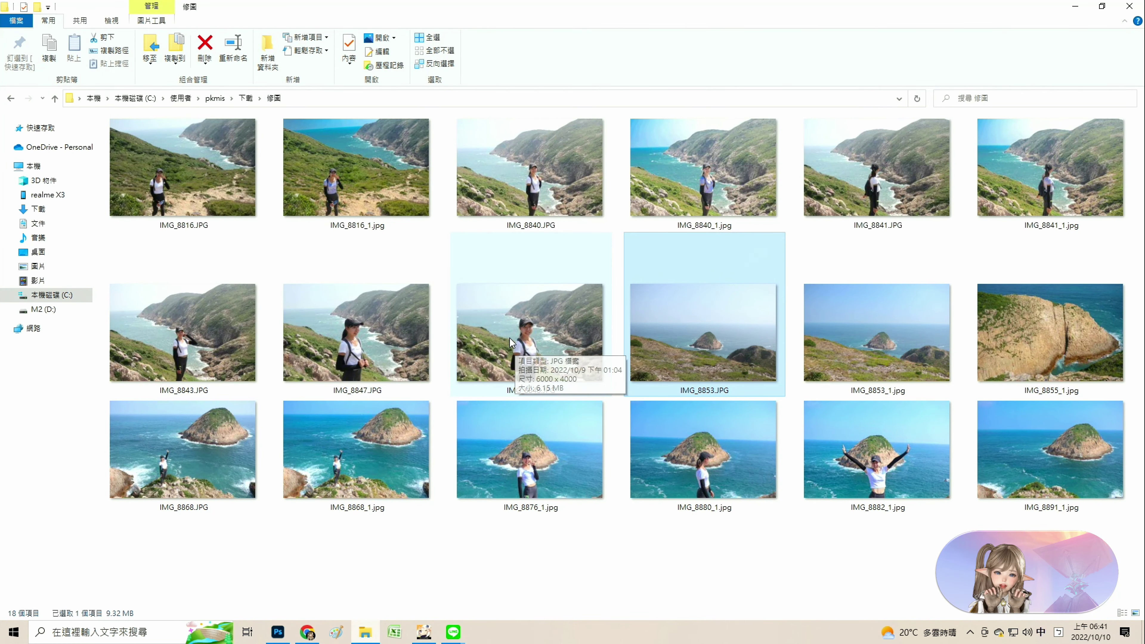
drag(539, 318, 369, 341)
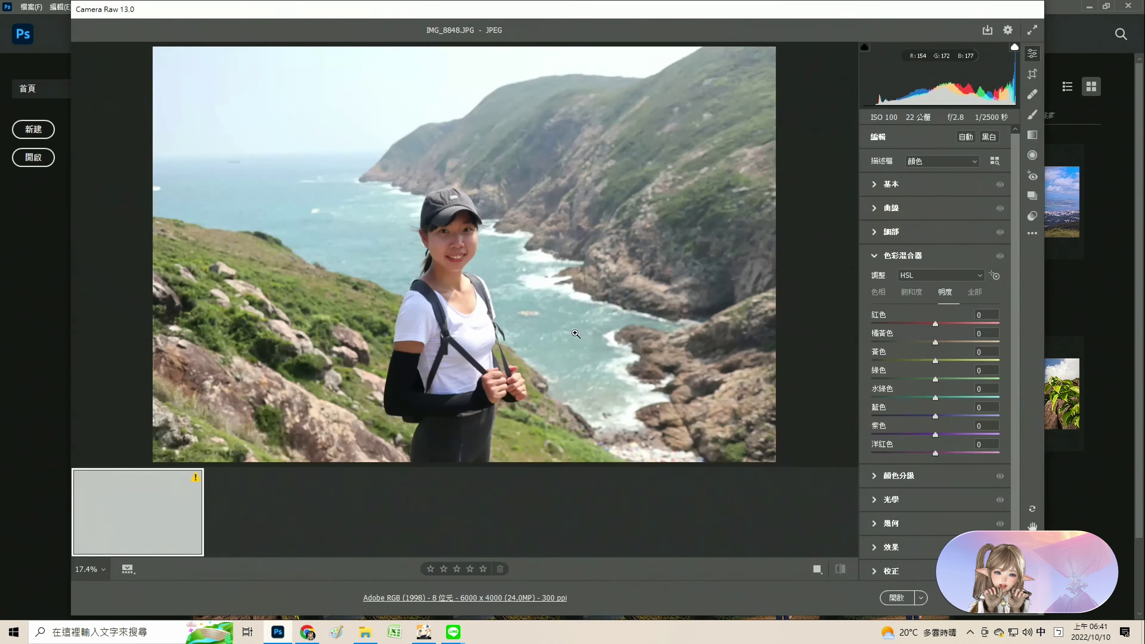
Give IMG_8848 the previous grade (Aqua -6, Blue -19, Purple +11), save a JPEG copy, and close Camera Raw.
right_click(561, 172)
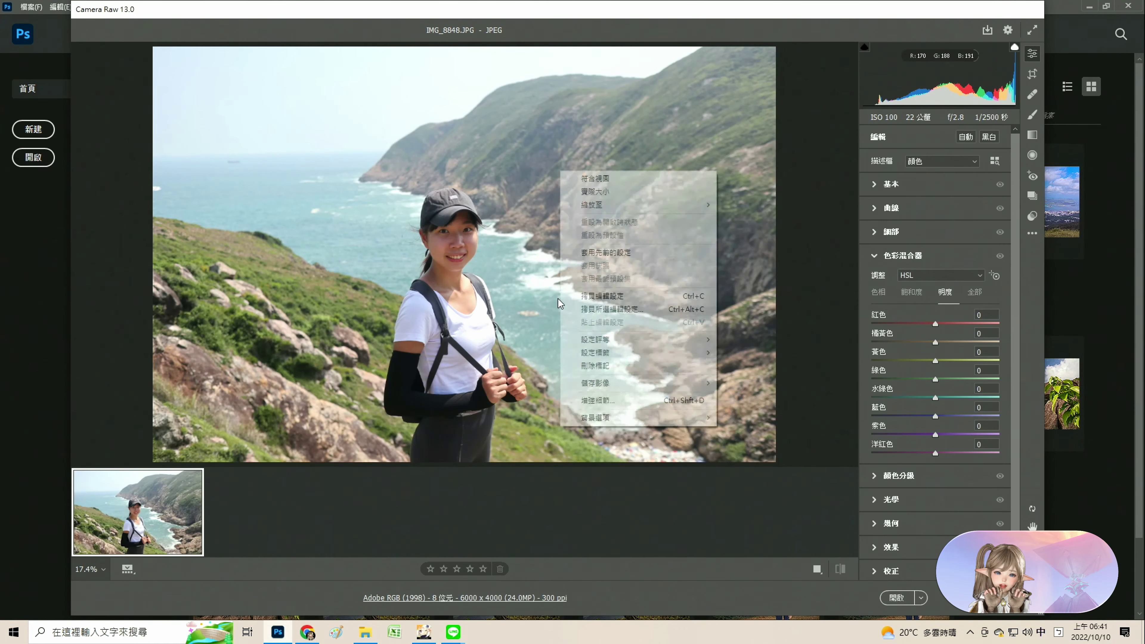
click(636, 253)
right_click(637, 276)
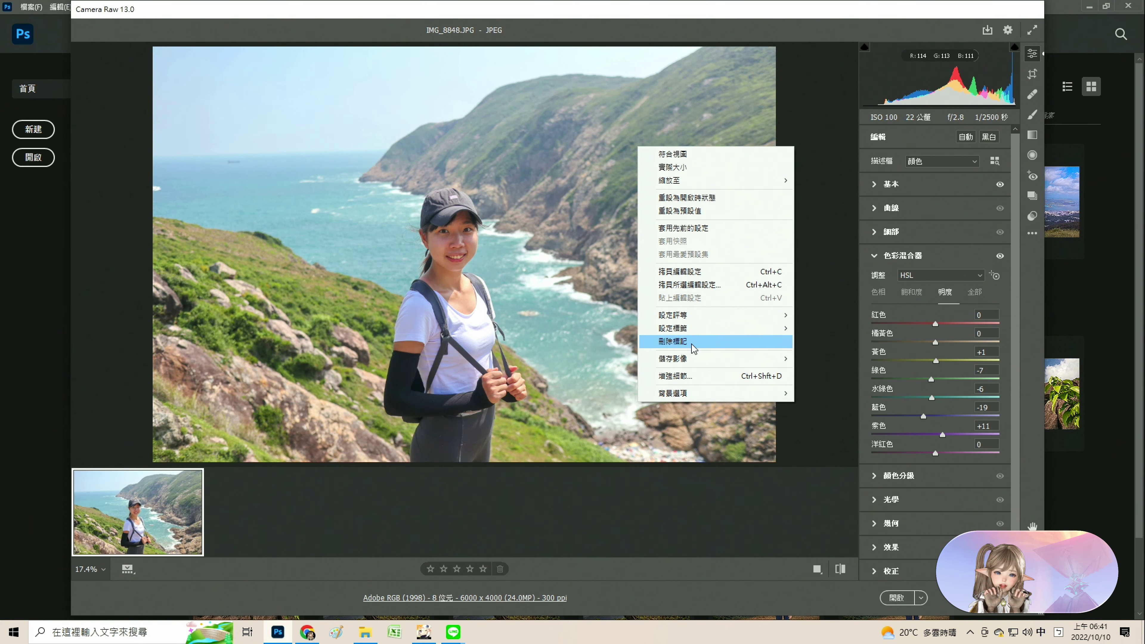
mouse_move(673, 358)
click(867, 401)
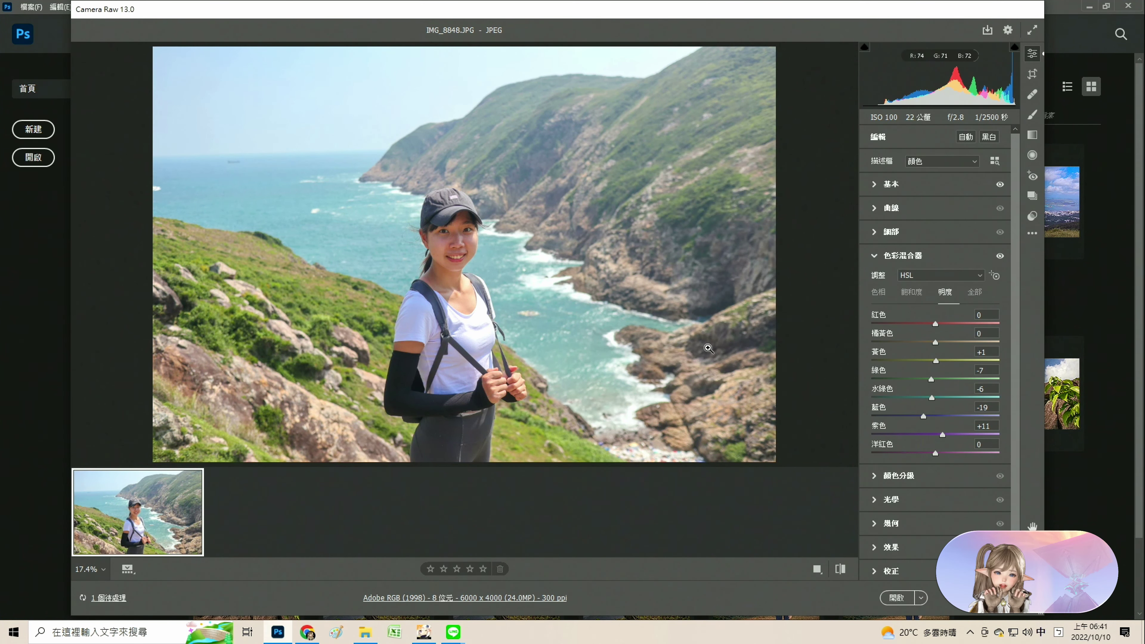
key(Return)
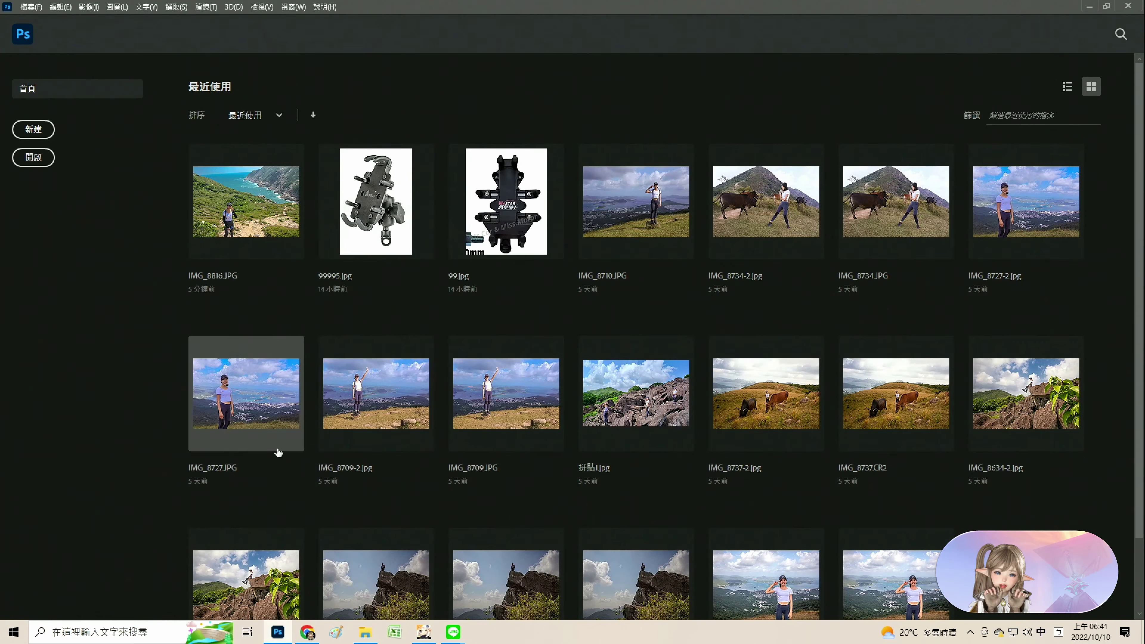